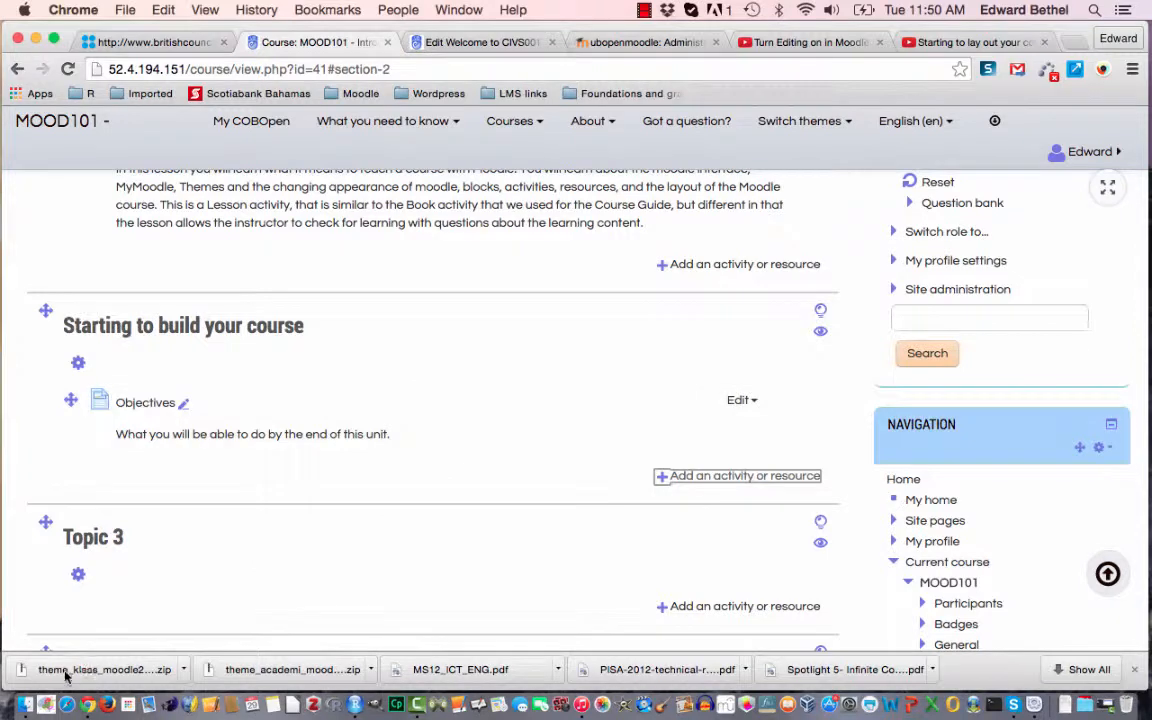
# Add BahamasConsequencesofVATReportv7.pdf from the Dropbox folder to the "Starting to build your course" section and rename the resource as Objectives.
pyautogui.click(27, 698)
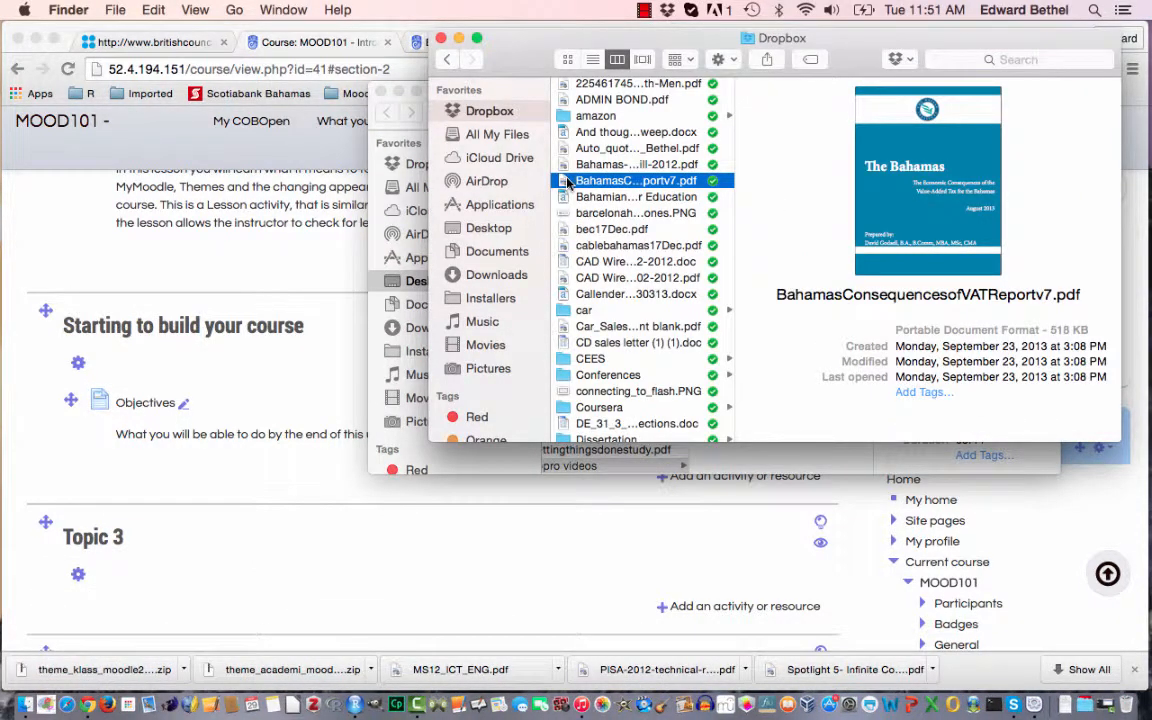
pyautogui.moveTo(566, 184); pyautogui.dragTo(193, 470)
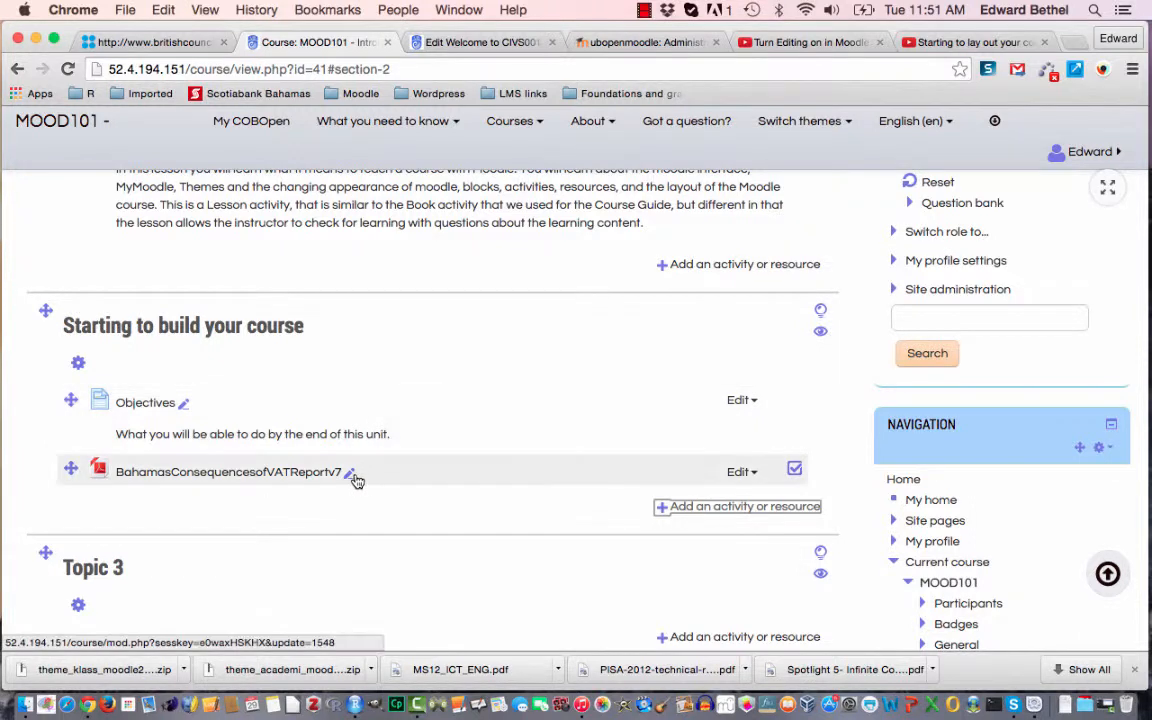
pyautogui.click(349, 473)
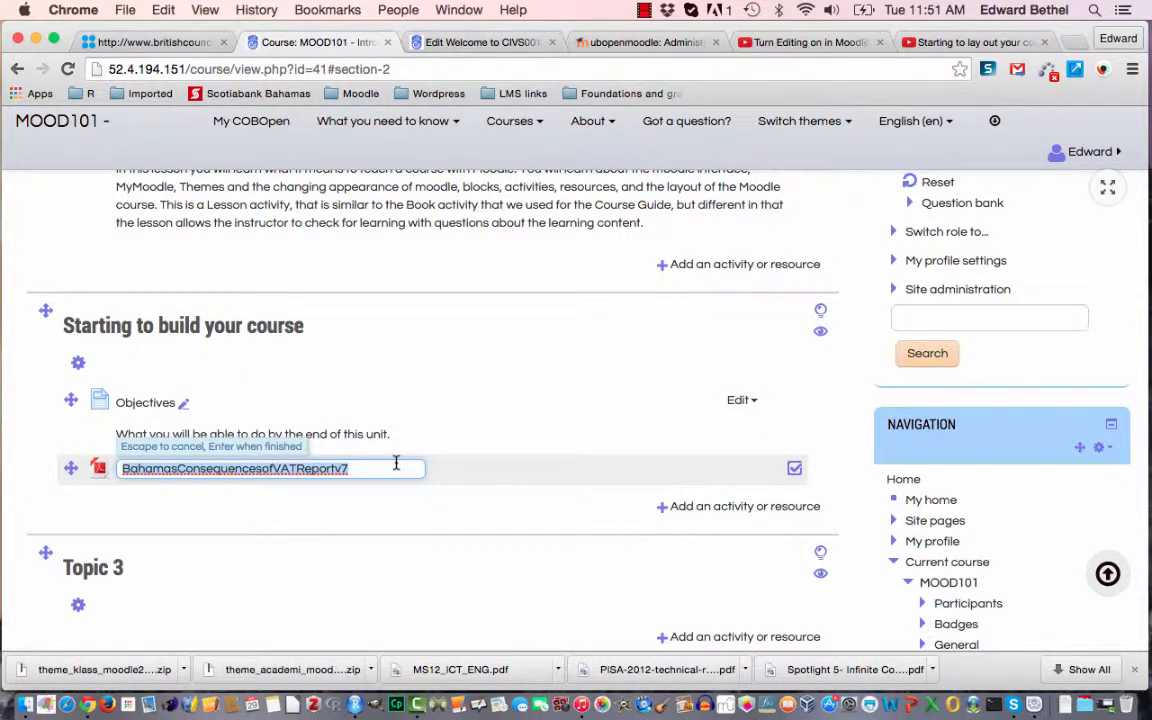
pyautogui.write('Objectives')
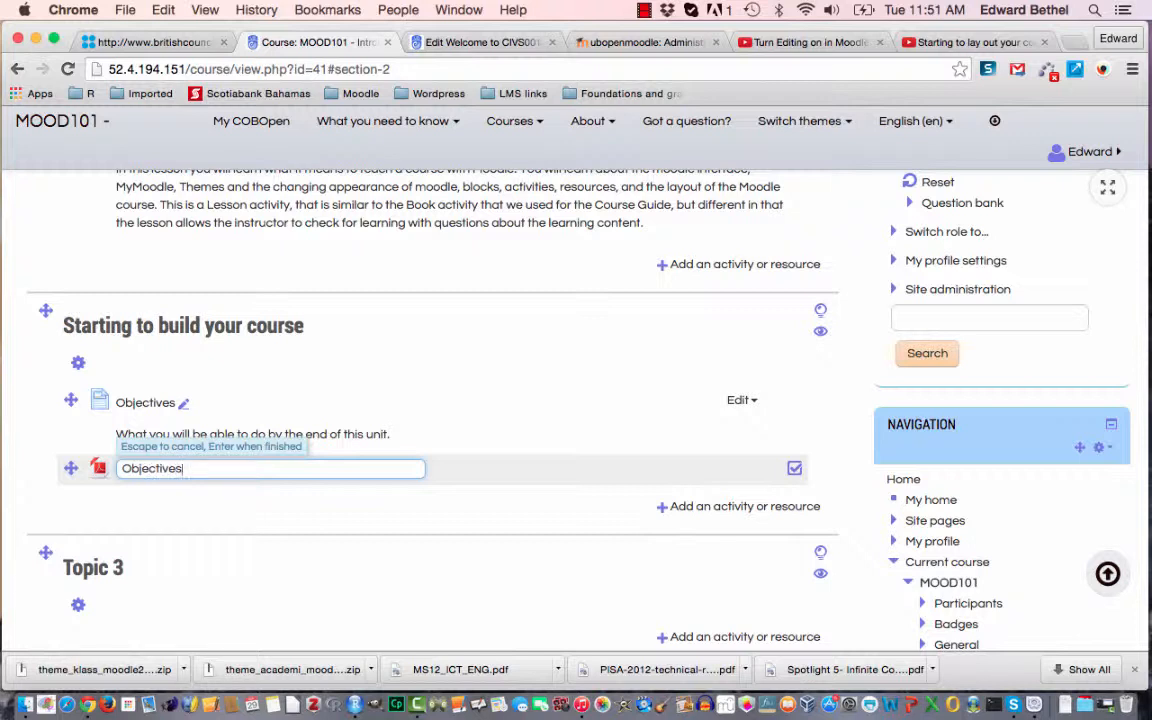
pyautogui.press('Return')
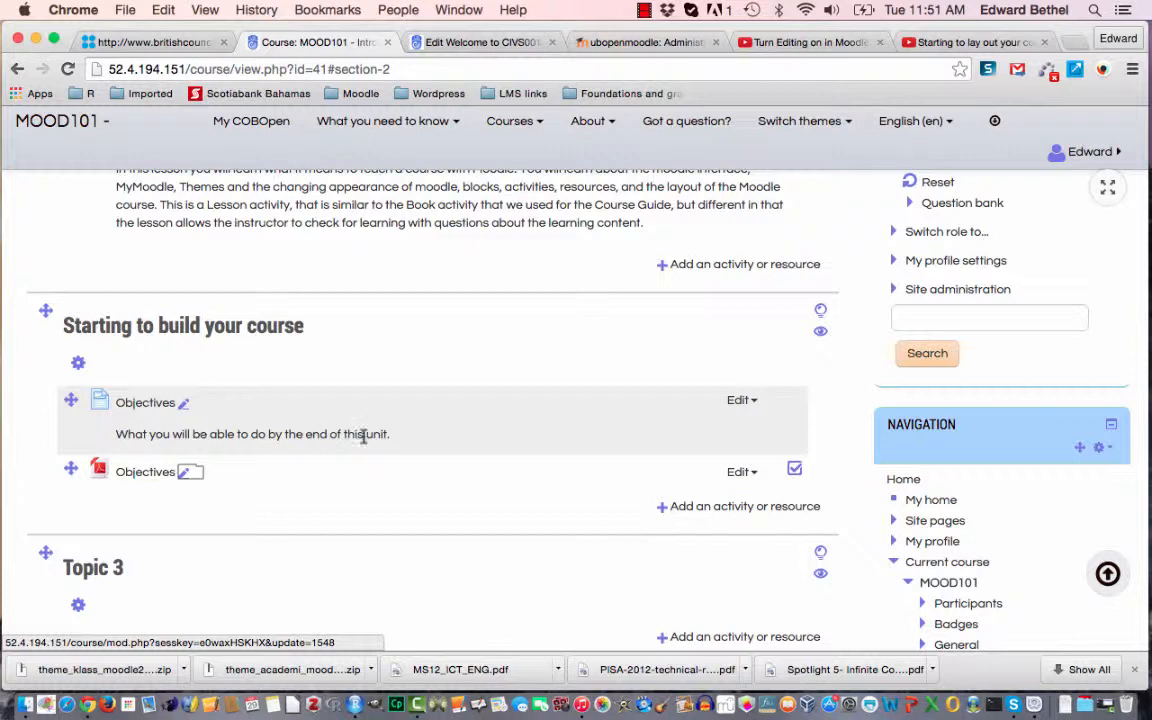
# Give the Objectives PDF the description "What you will be able to do at the end of this unit.", displayed on the course page, and save.
pyautogui.click(741, 472)
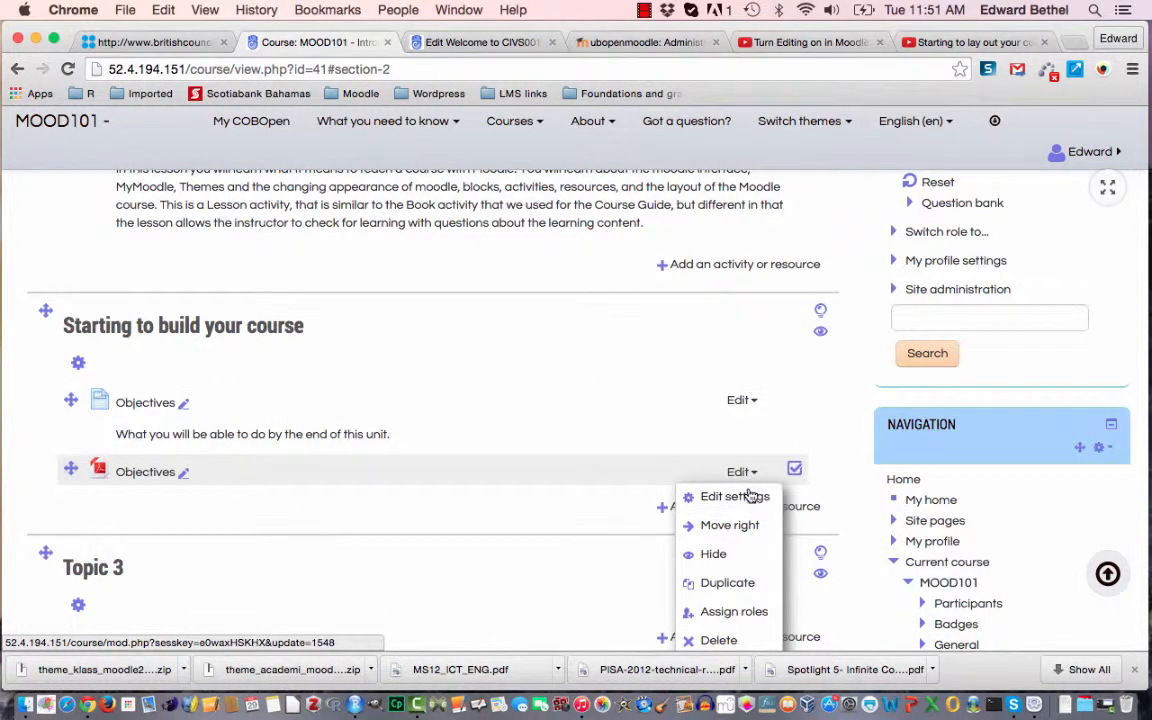
pyautogui.click(740, 497)
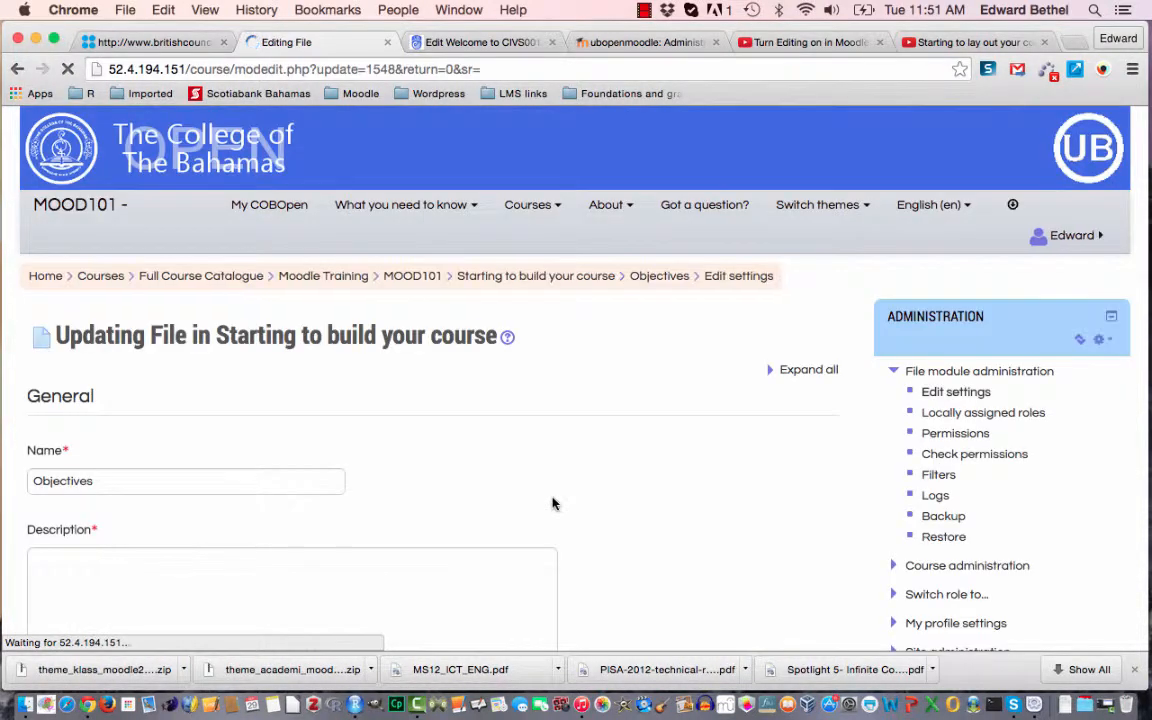
pyautogui.scroll(-5, 552, 503)
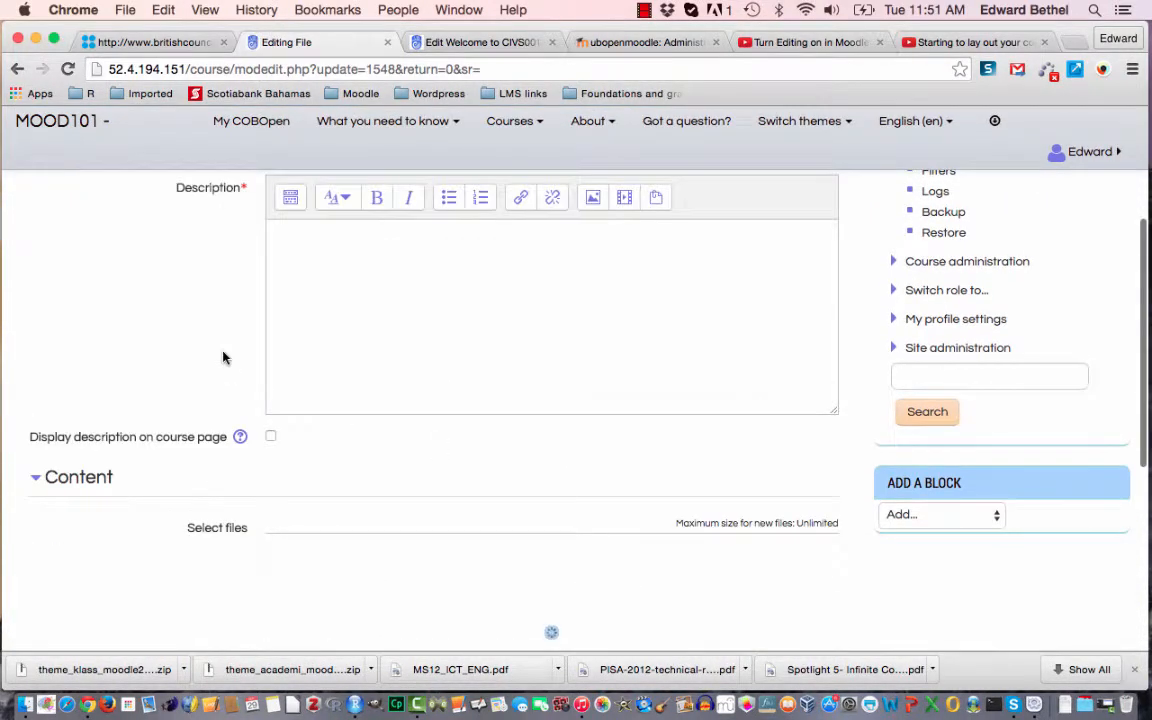
pyautogui.click(408, 292)
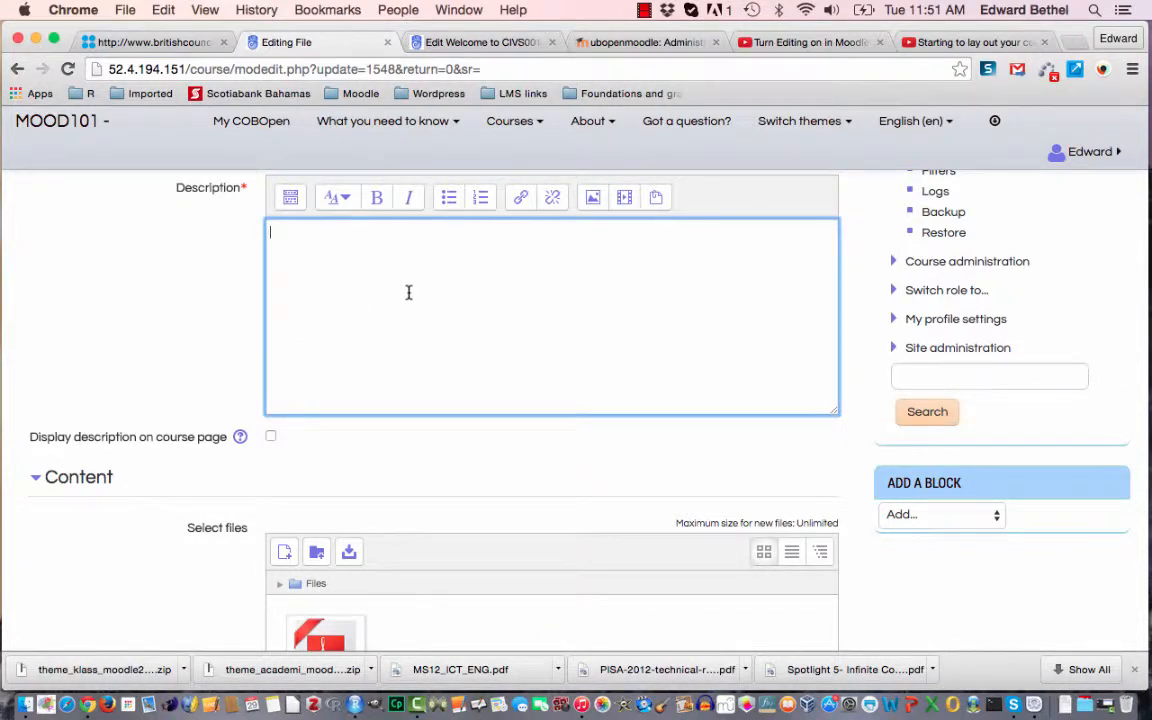
pyautogui.write('What you will be able')
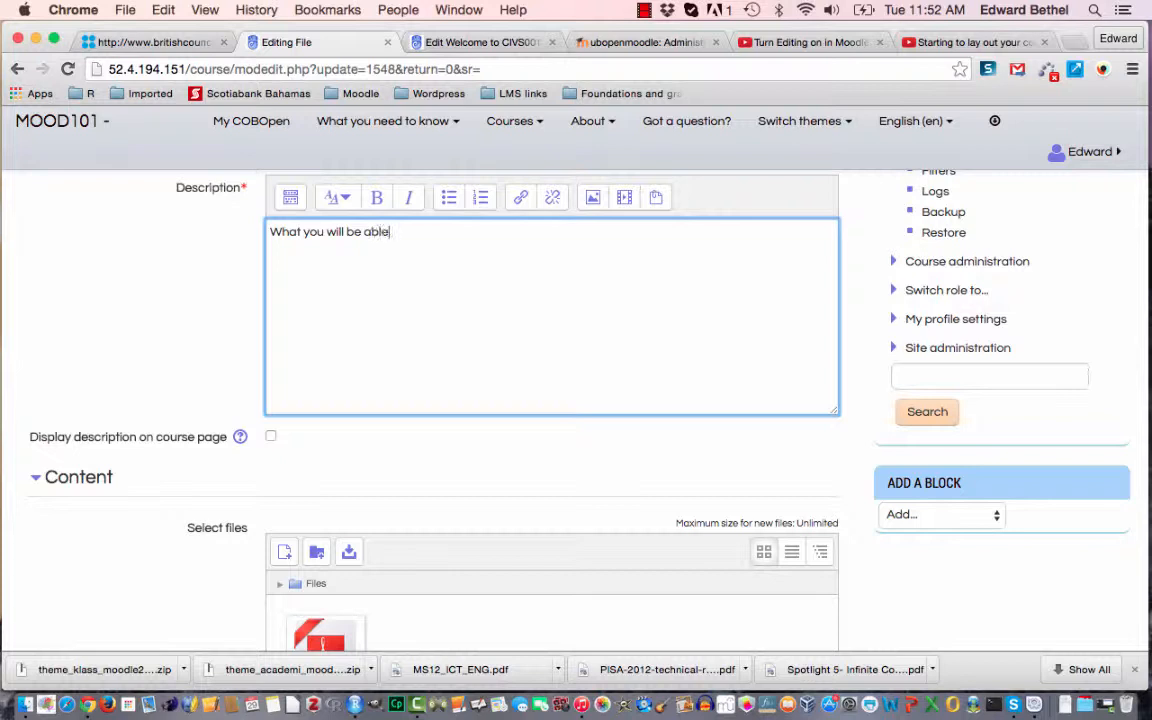
pyautogui.write(' to do at the end of this unit')
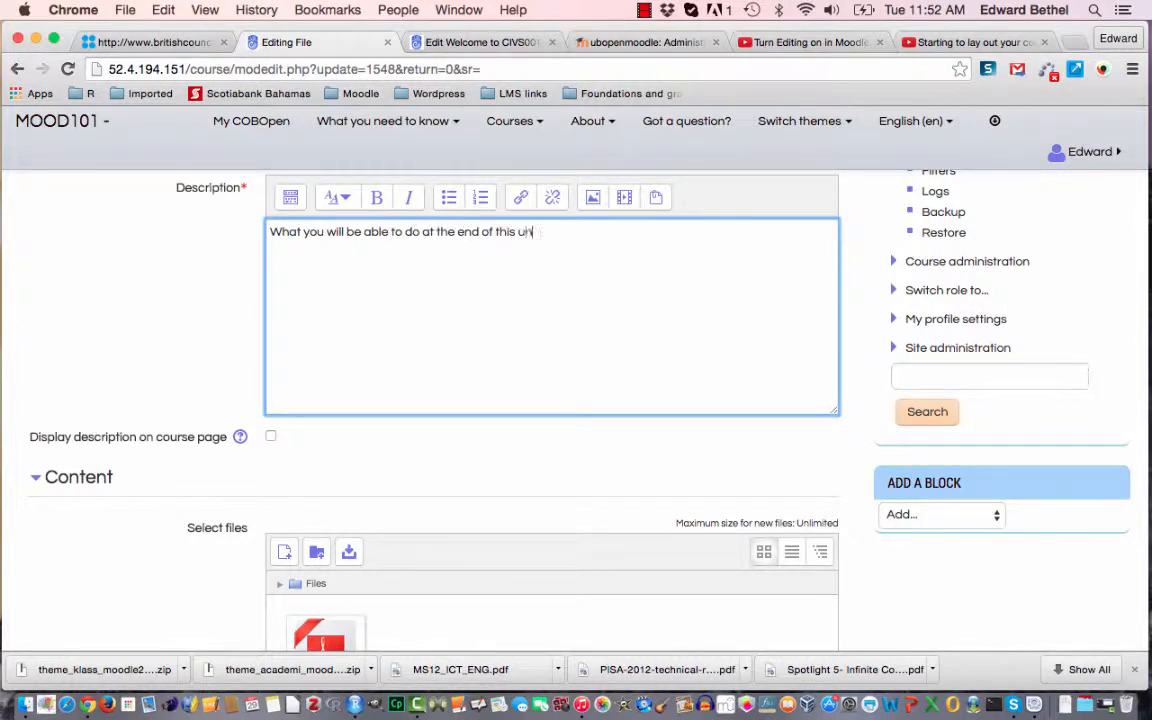
pyautogui.click(271, 439)
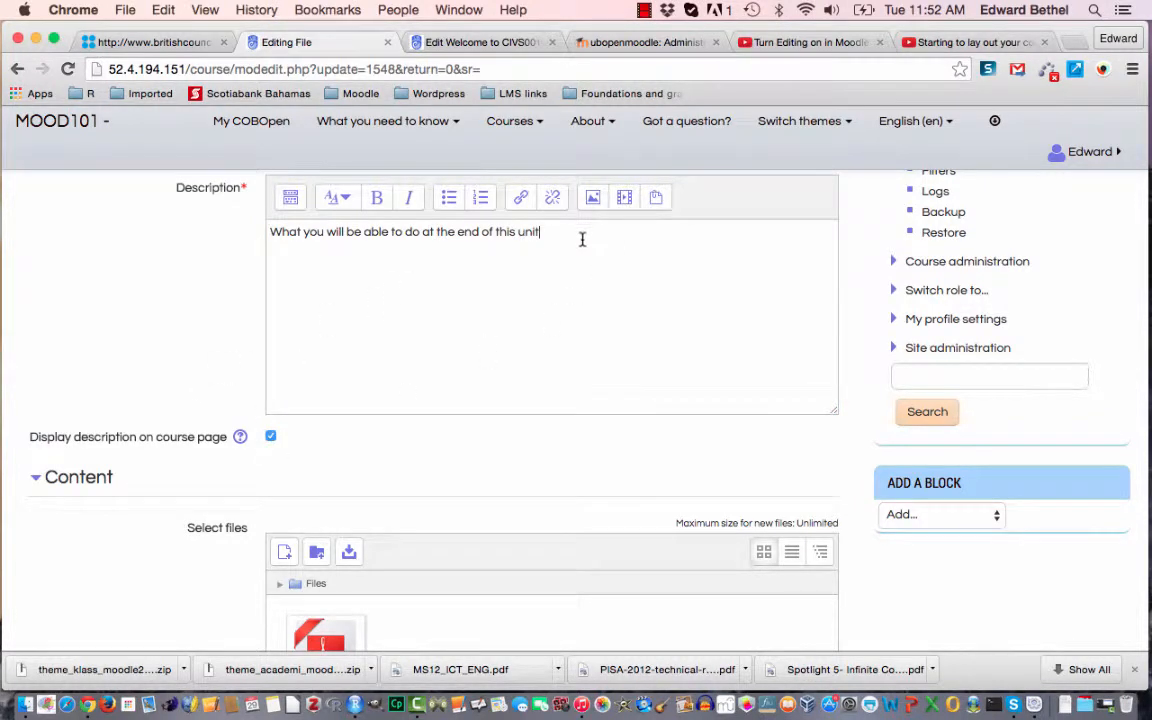
pyautogui.click(541, 232)
pyautogui.scroll(-5, 541, 232)
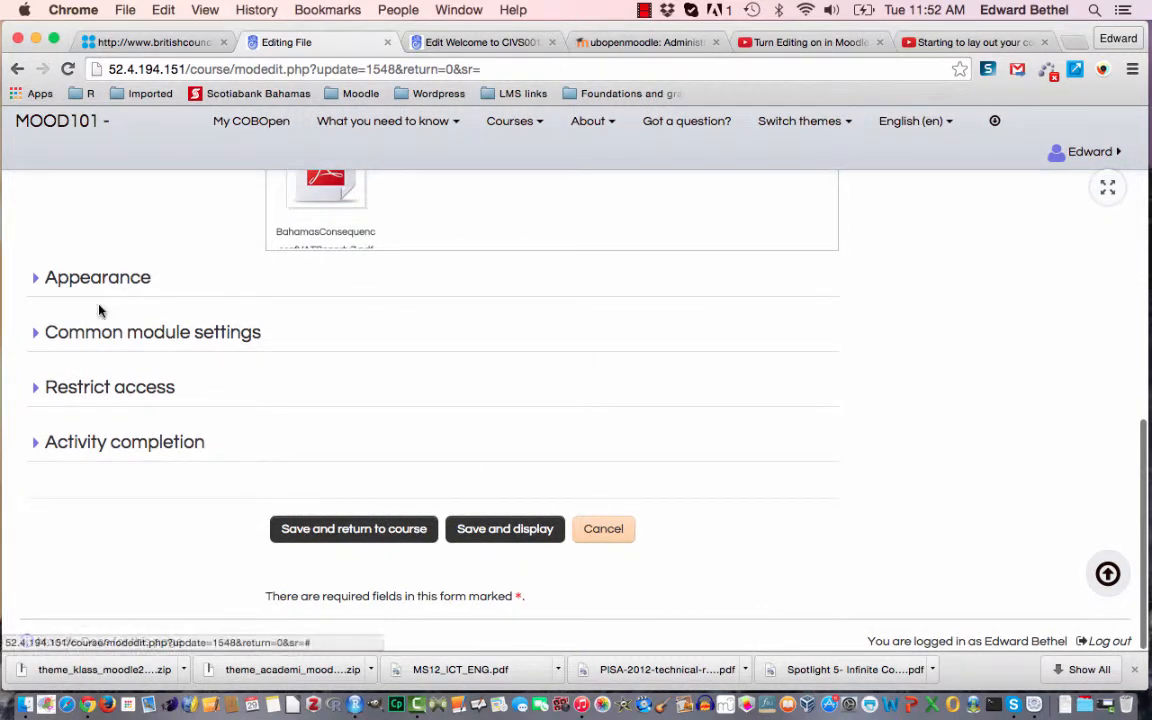
pyautogui.click(379, 531)
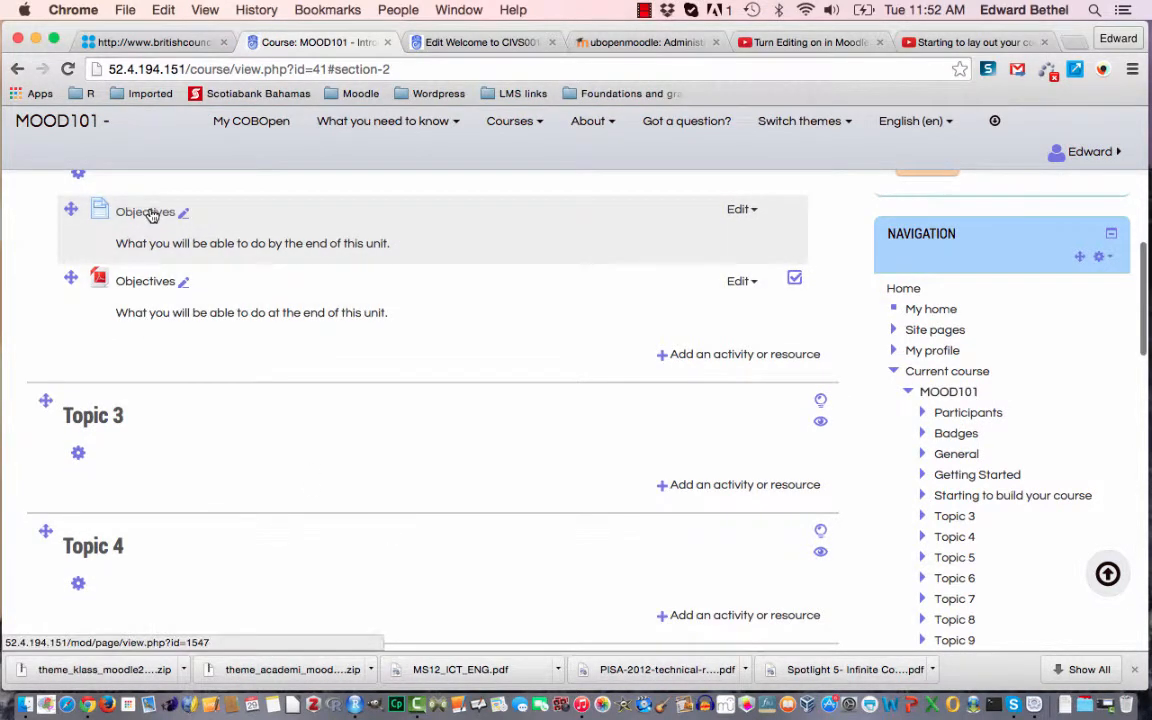
# Preview the Objectives PDF, return to the course page and look at the editing options for that resource.
pyautogui.click(153, 288)
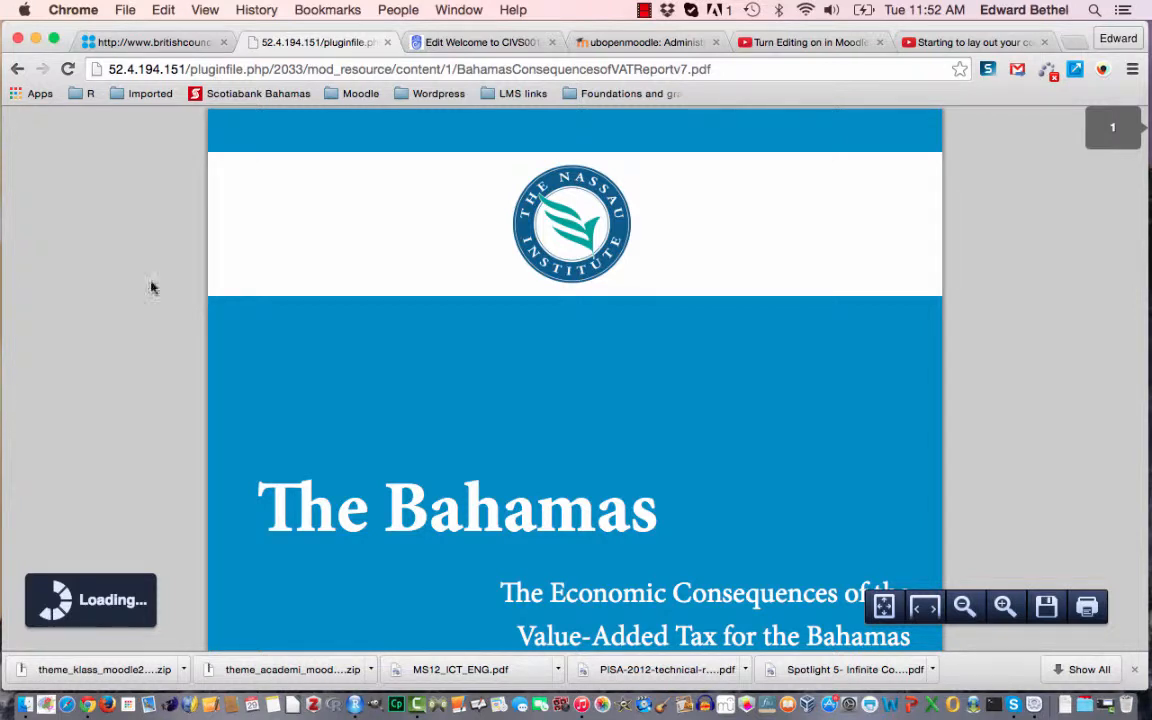
pyautogui.click(17, 69)
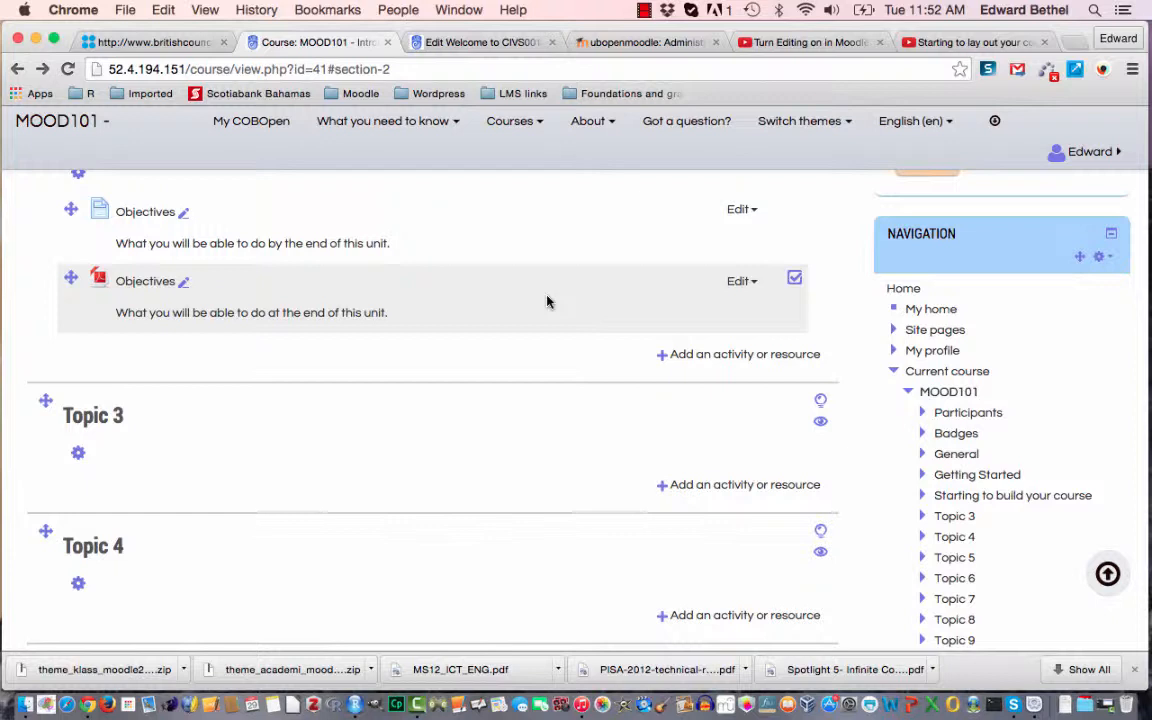
pyautogui.click(739, 283)
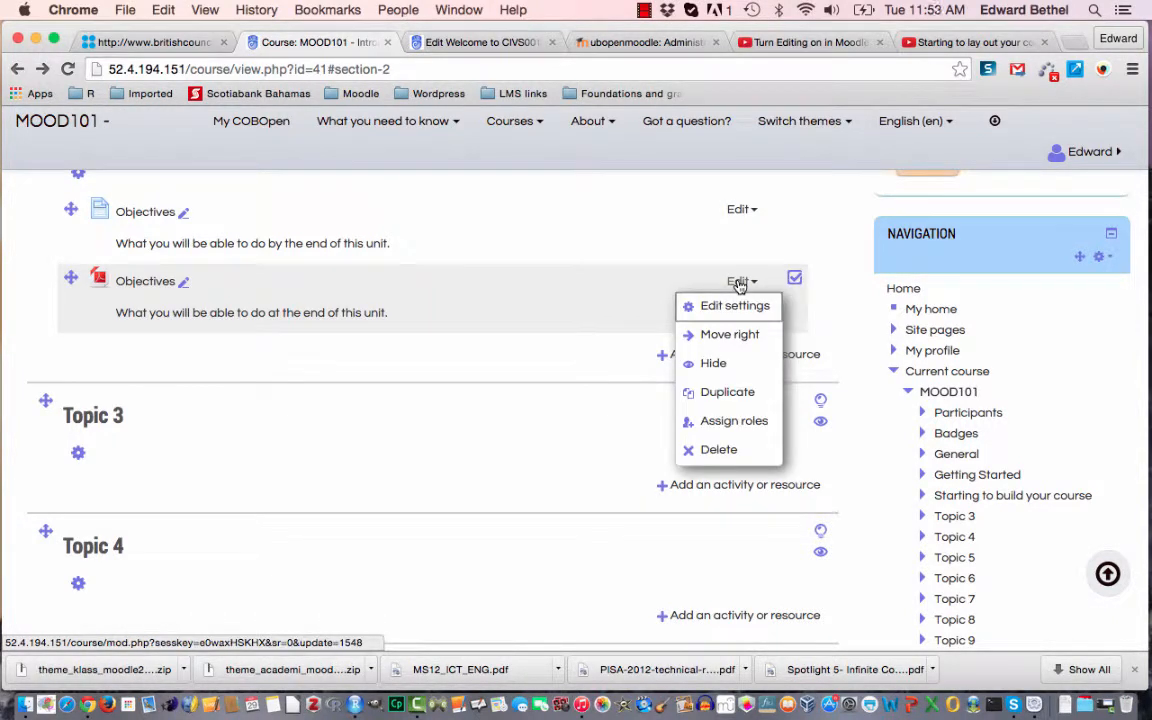
pyautogui.click(535, 365)
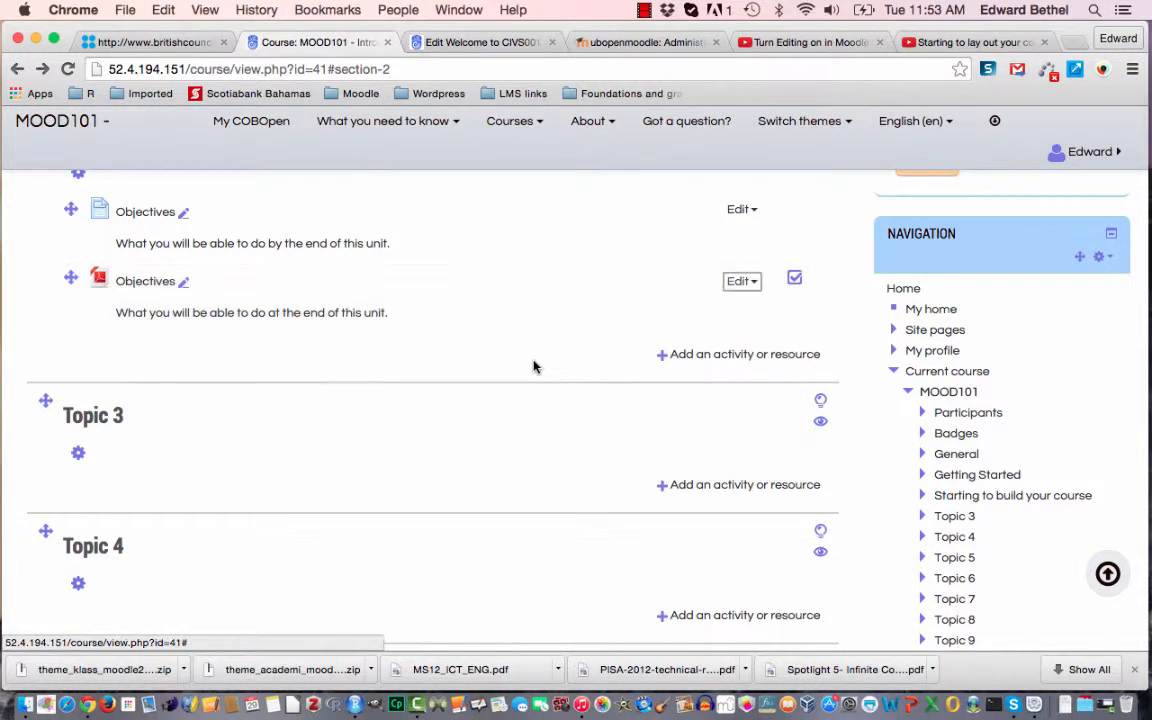
pyautogui.click(682, 357)
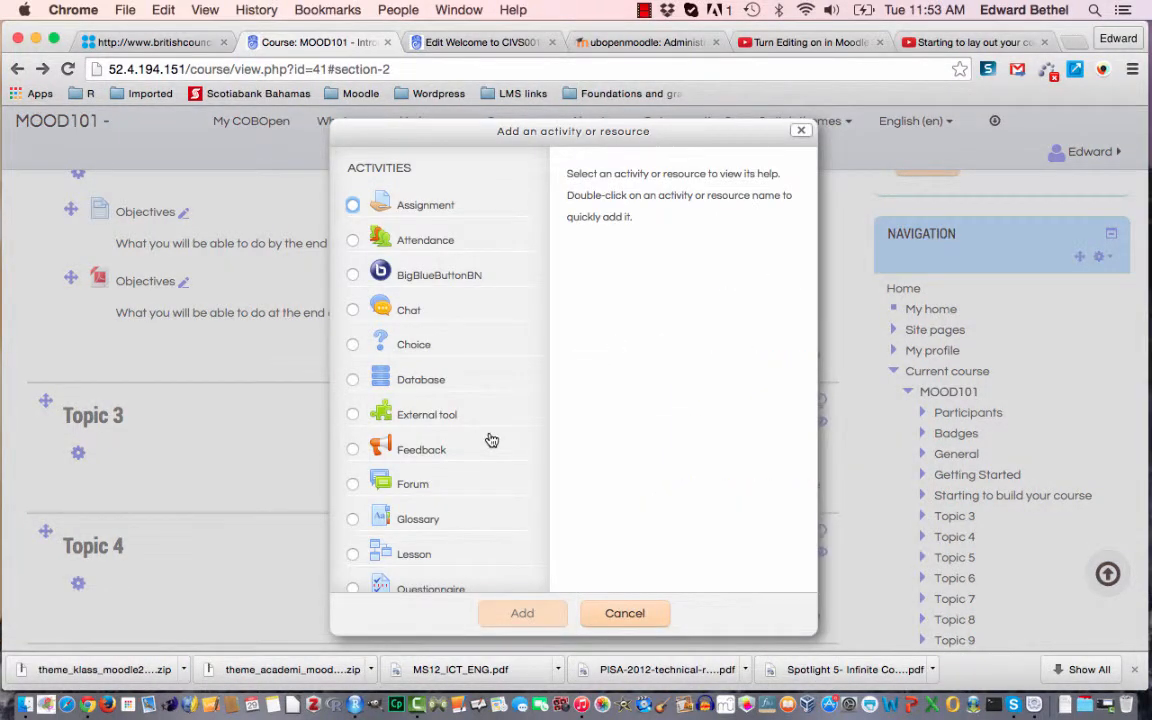
pyautogui.scroll(-10, 490, 438)
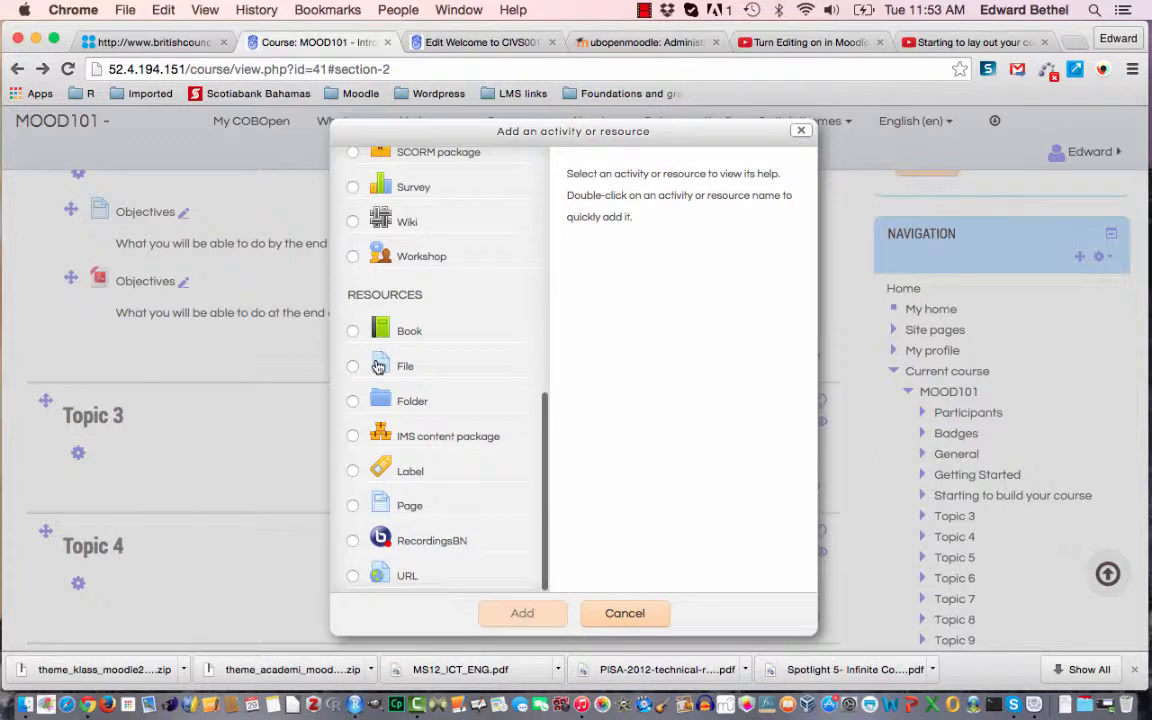
pyautogui.click(446, 368)
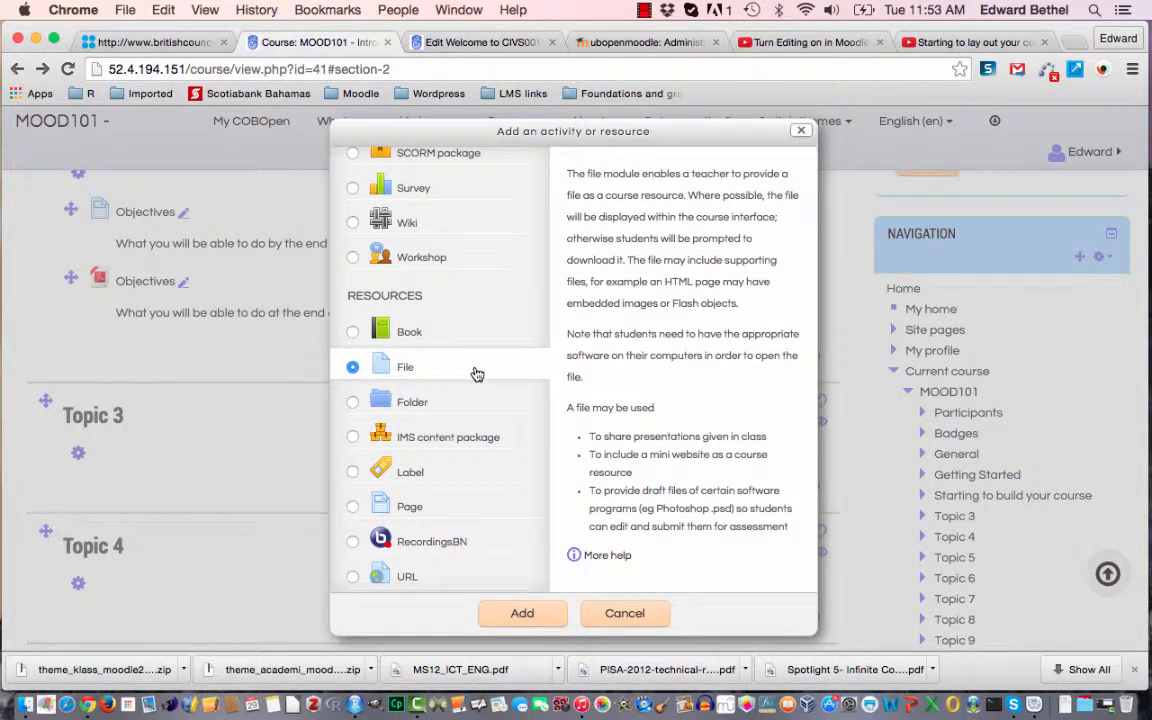
pyautogui.click(527, 614)
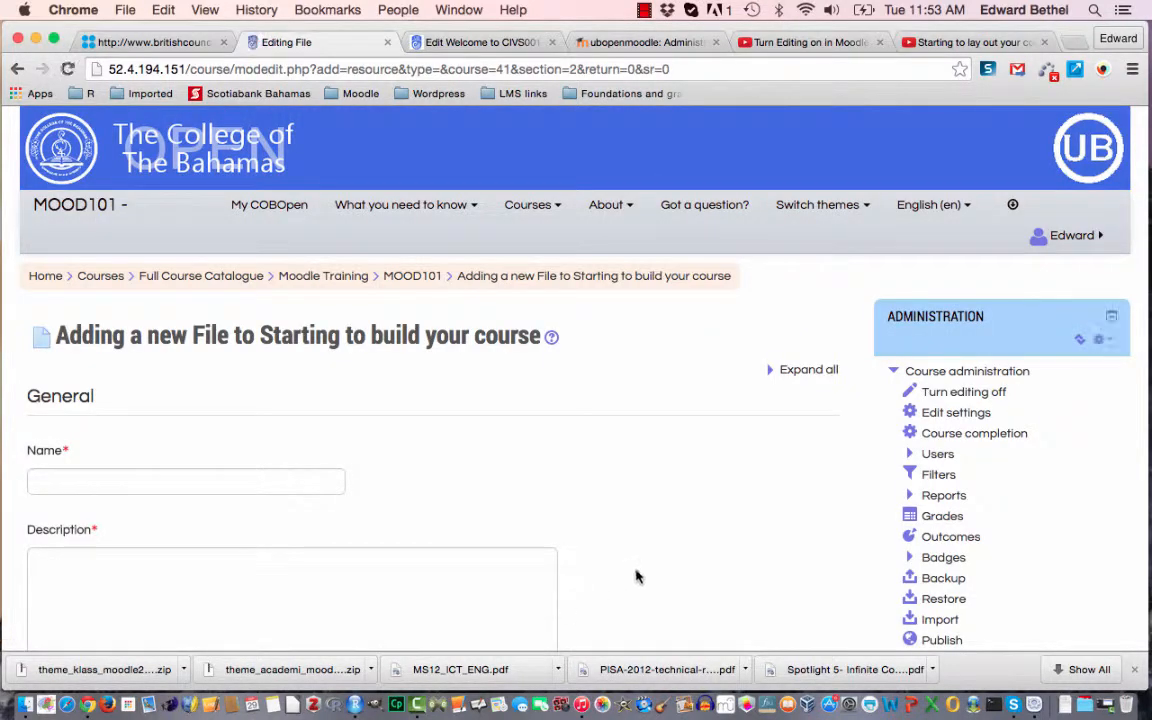
pyautogui.scroll(-5, 636, 576)
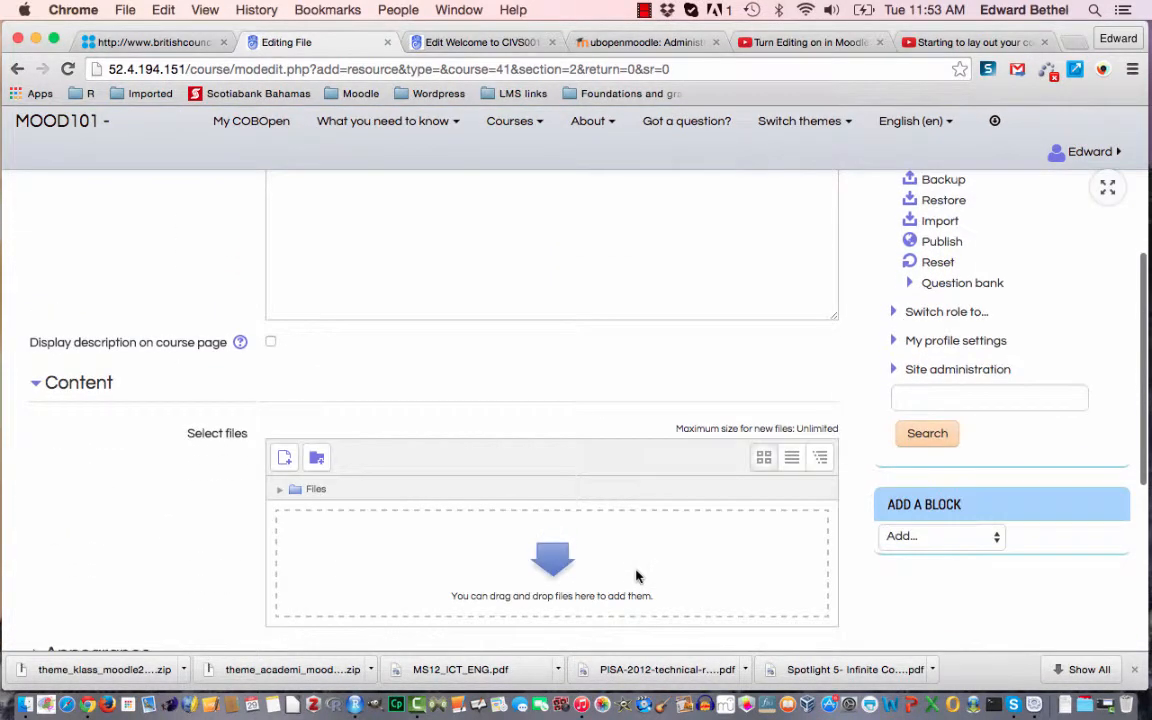
pyautogui.scroll(-3, 180, 548)
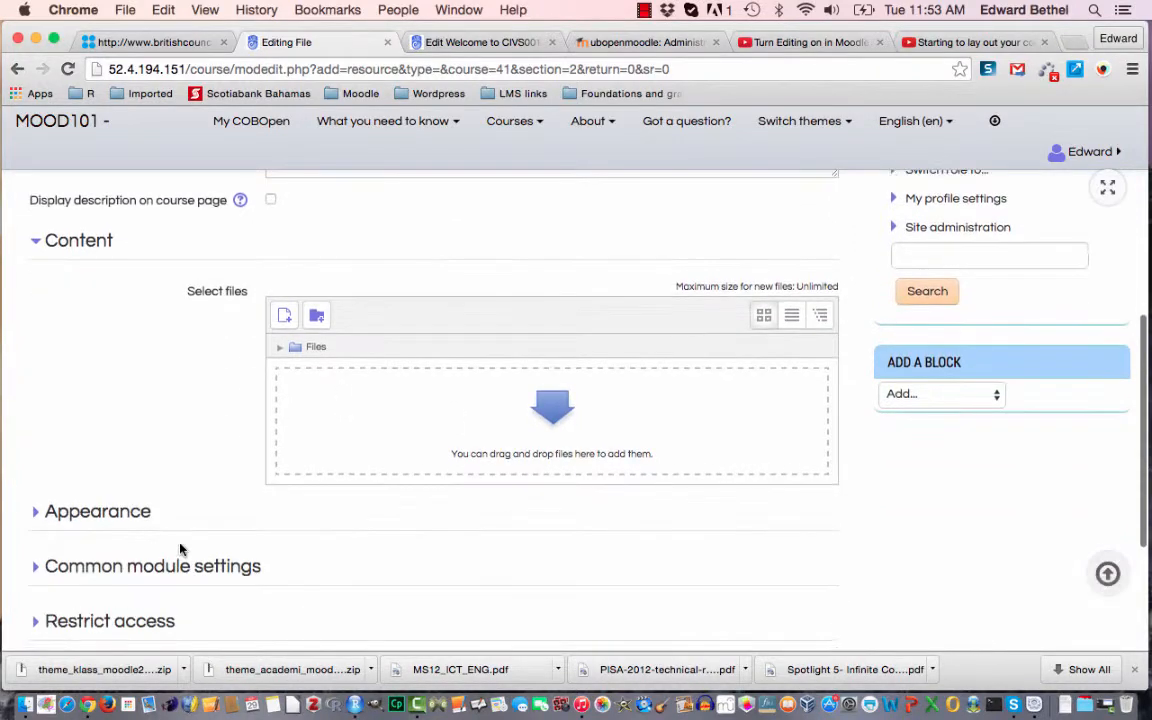
pyautogui.scroll(-5, 424, 391)
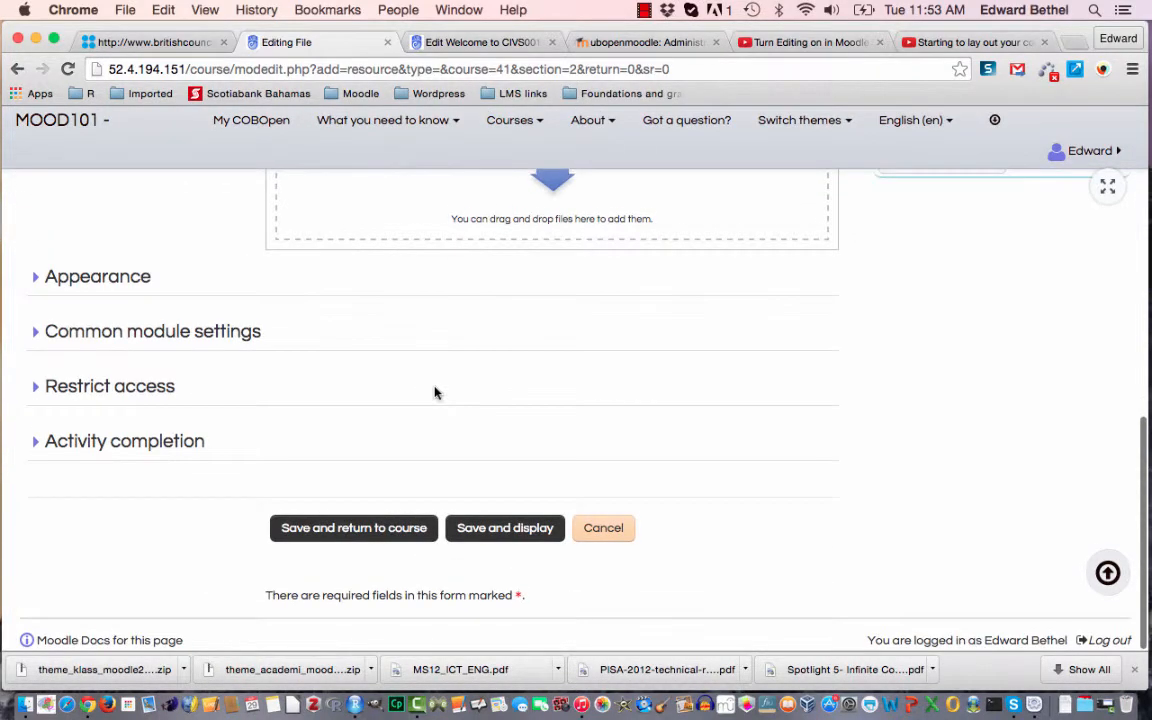
pyautogui.click(605, 531)
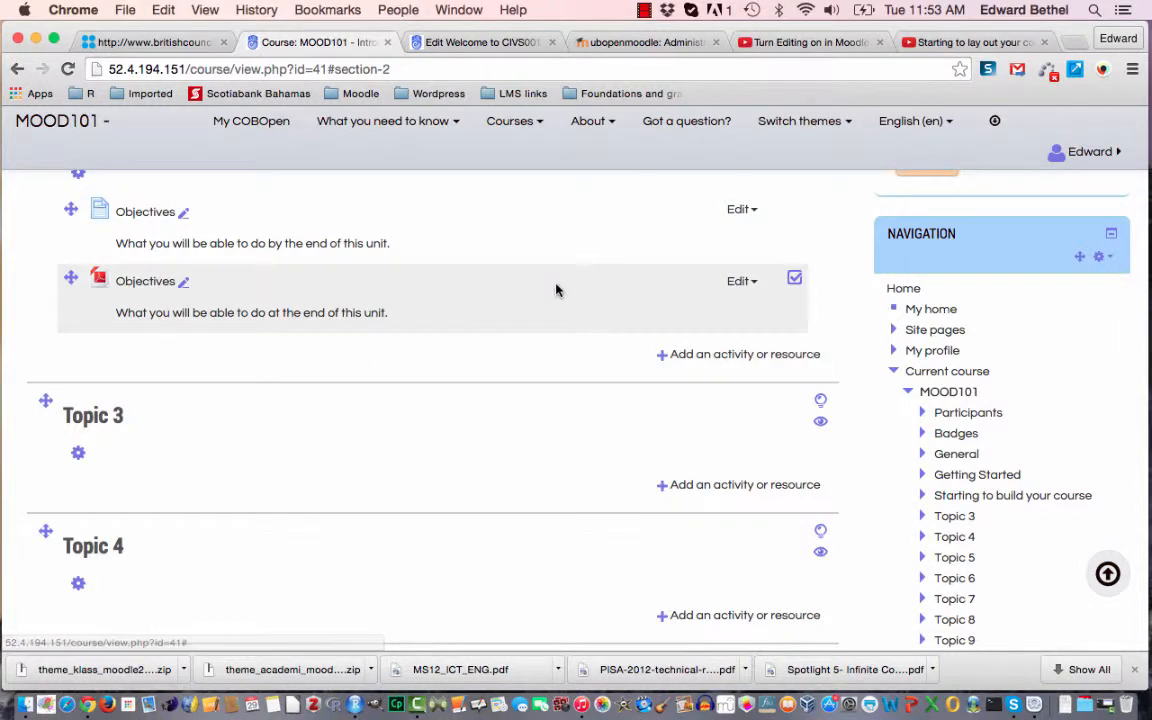
# View the Objectives page in the "Starting to build your course" section and return to the course page.
pyautogui.scroll(2, 181, 198)
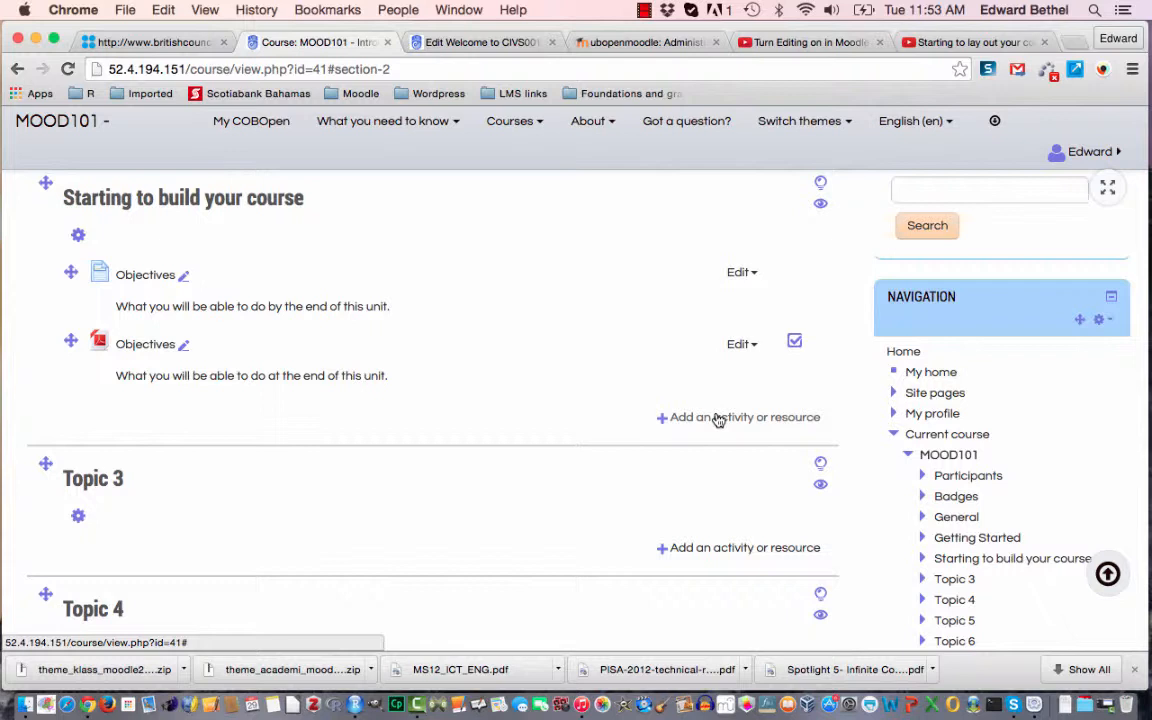
pyautogui.click(141, 283)
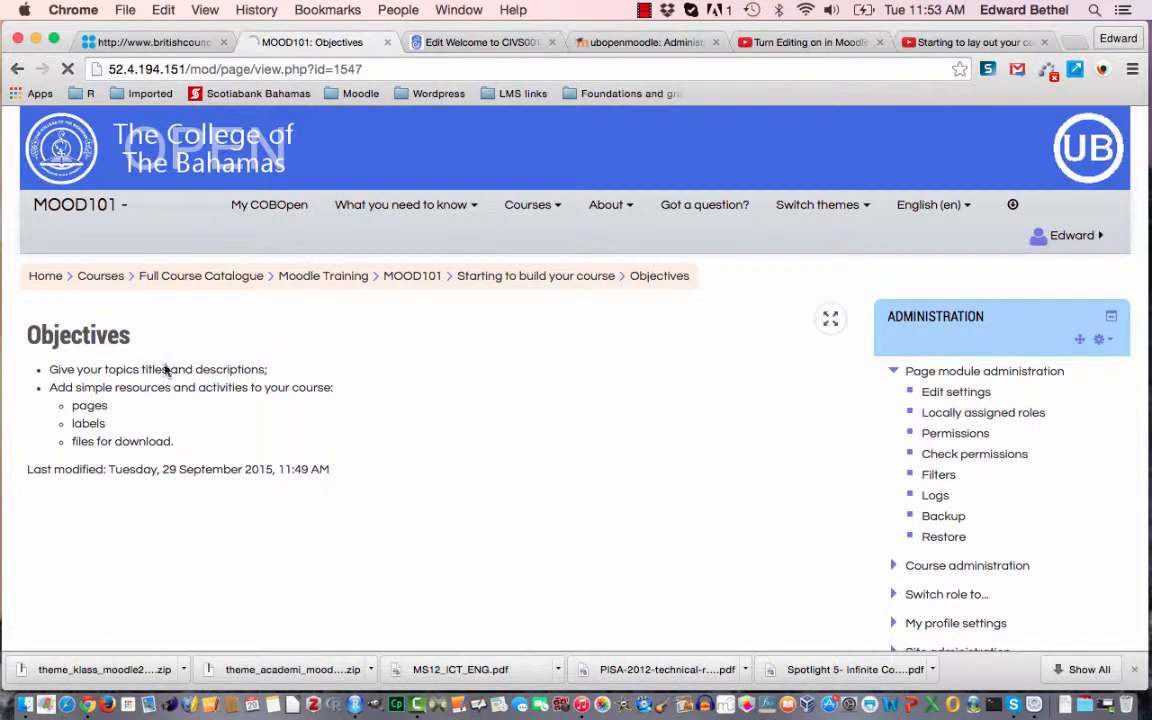
pyautogui.click(16, 68)
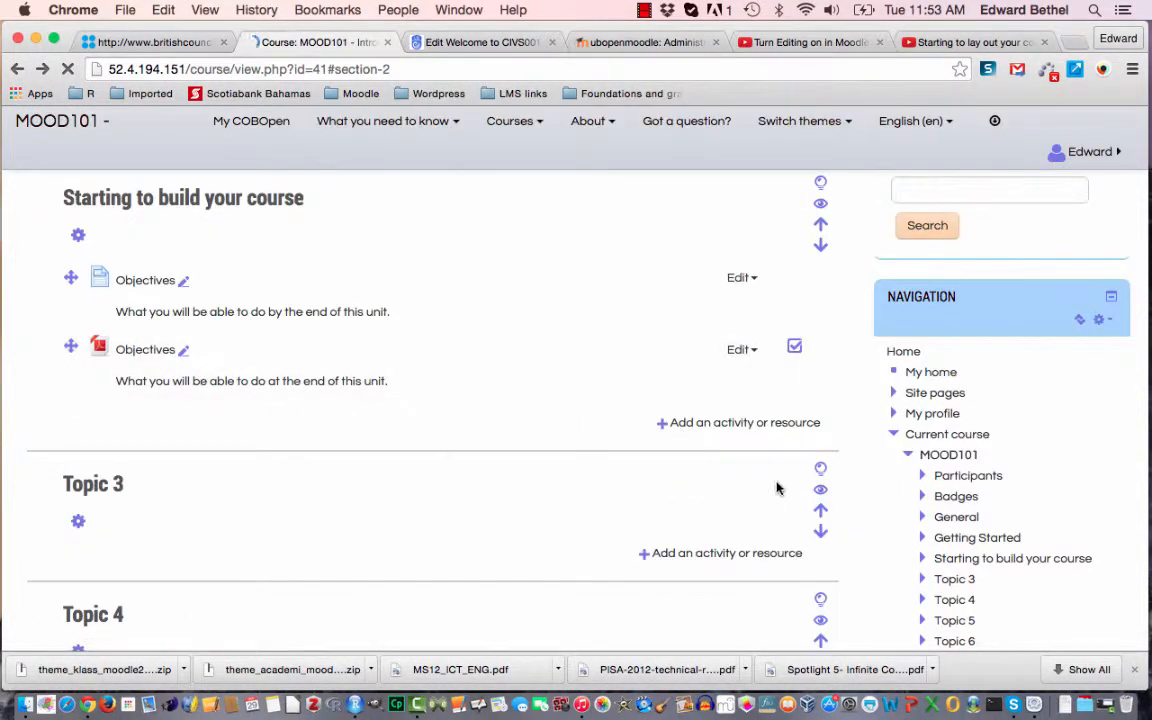
# Start a new Label resource in the "Starting to build your course" section.
pyautogui.click(766, 419)
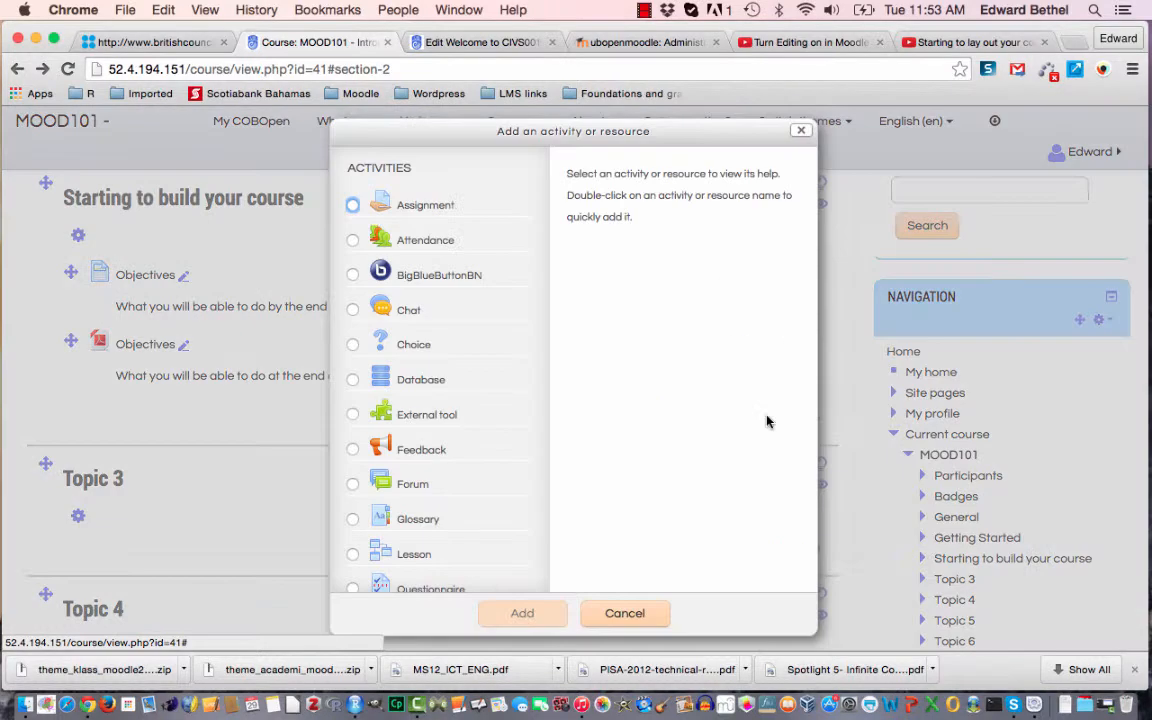
pyautogui.scroll(-10, 470, 490)
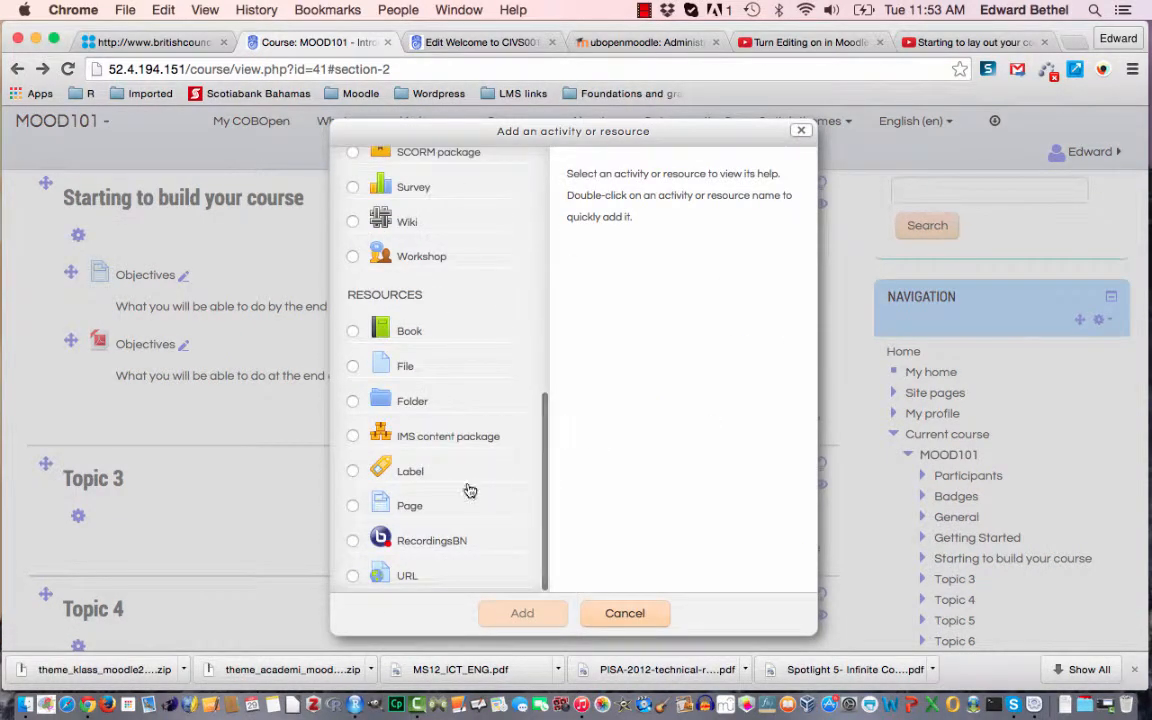
pyautogui.click(397, 473)
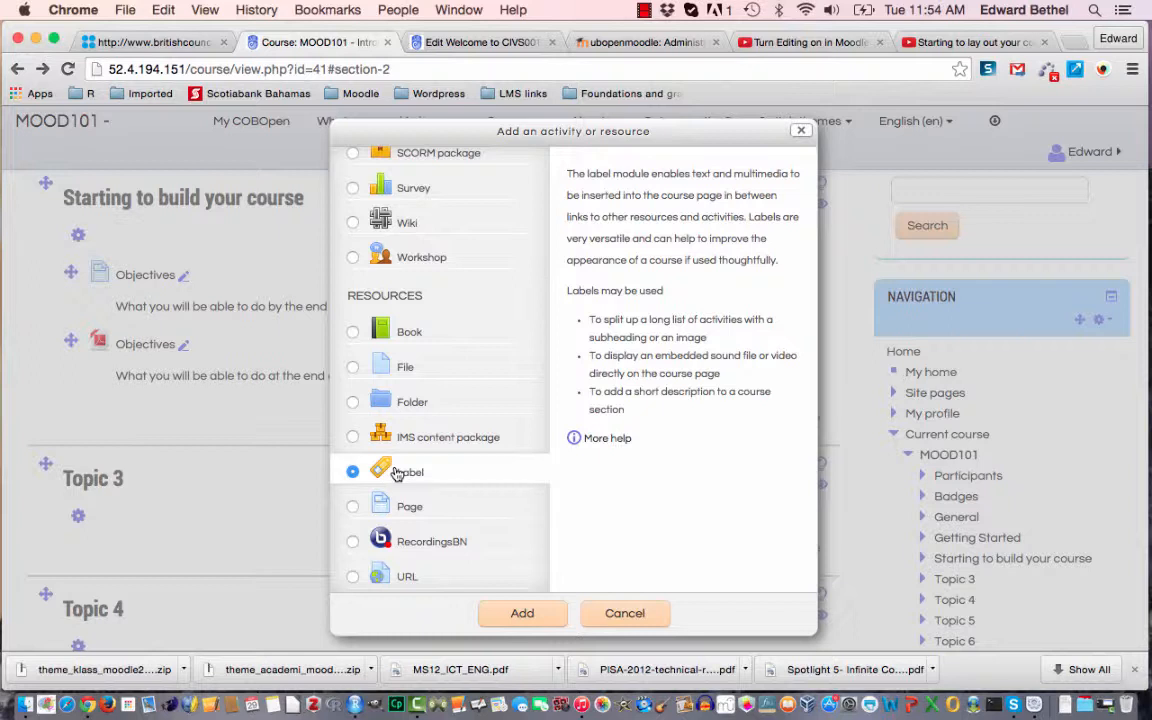
pyautogui.click(527, 614)
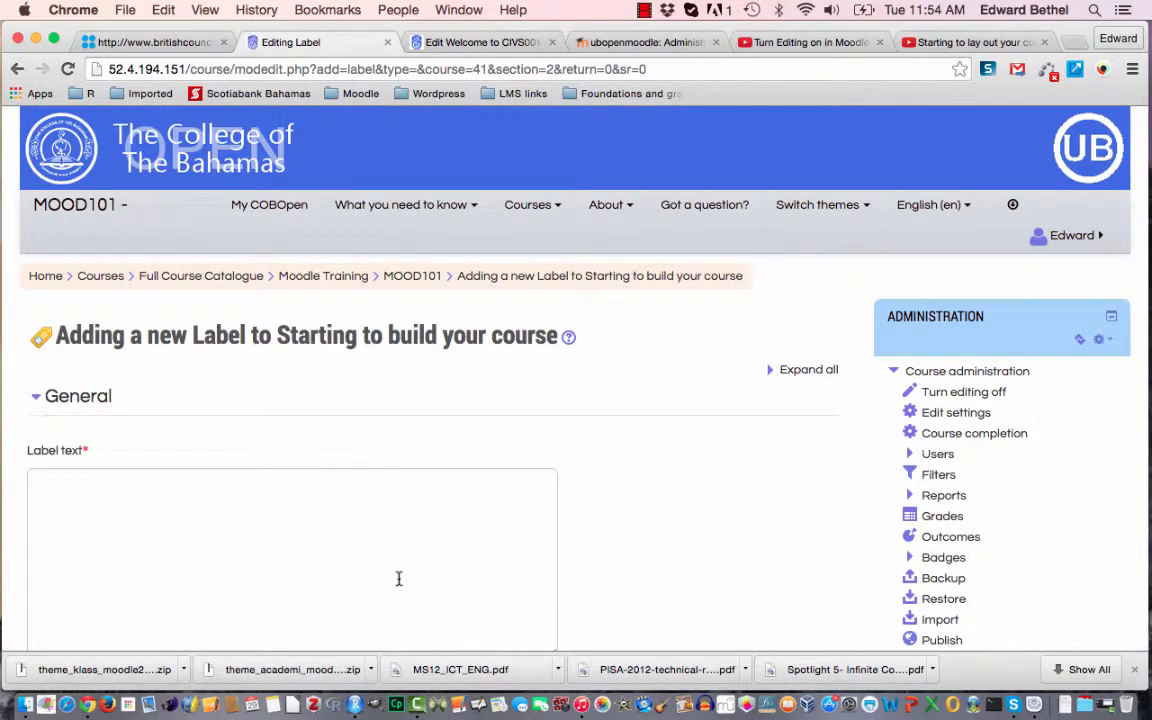
# Enter the heading "Objectives" and the line "(What you will be able to do by the end of the unit)" as label text, and start a bulleted list.
pyautogui.scroll(-5, 398, 579)
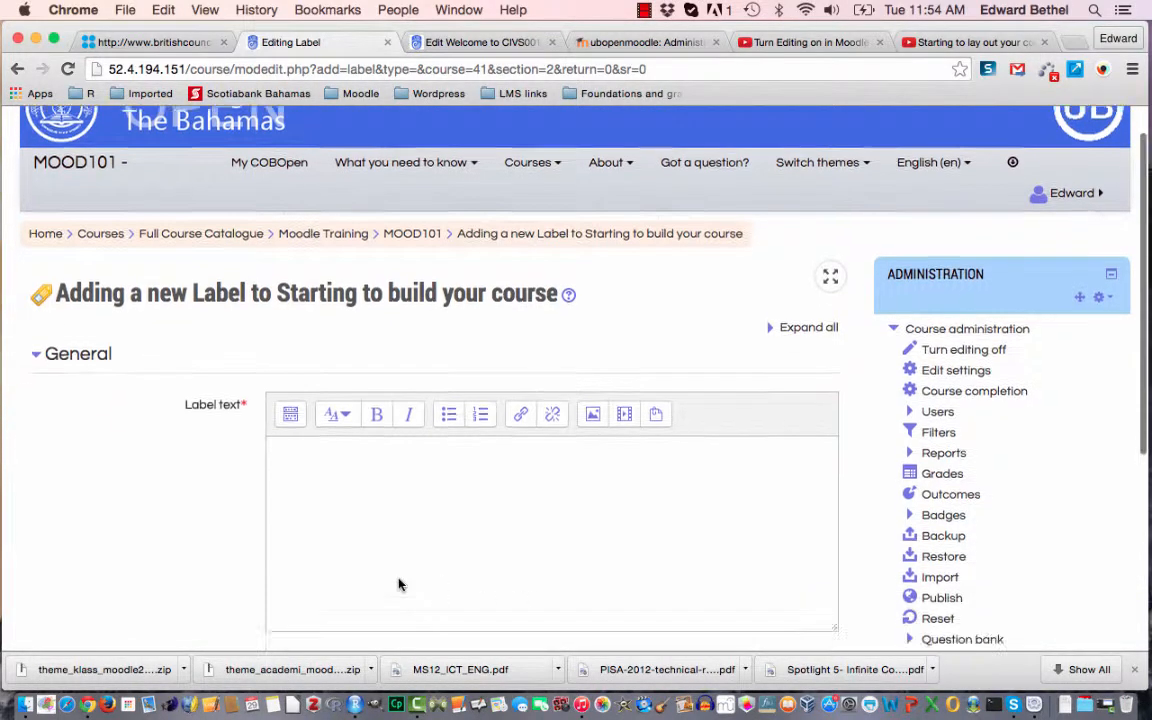
pyautogui.scroll(4, 398, 579)
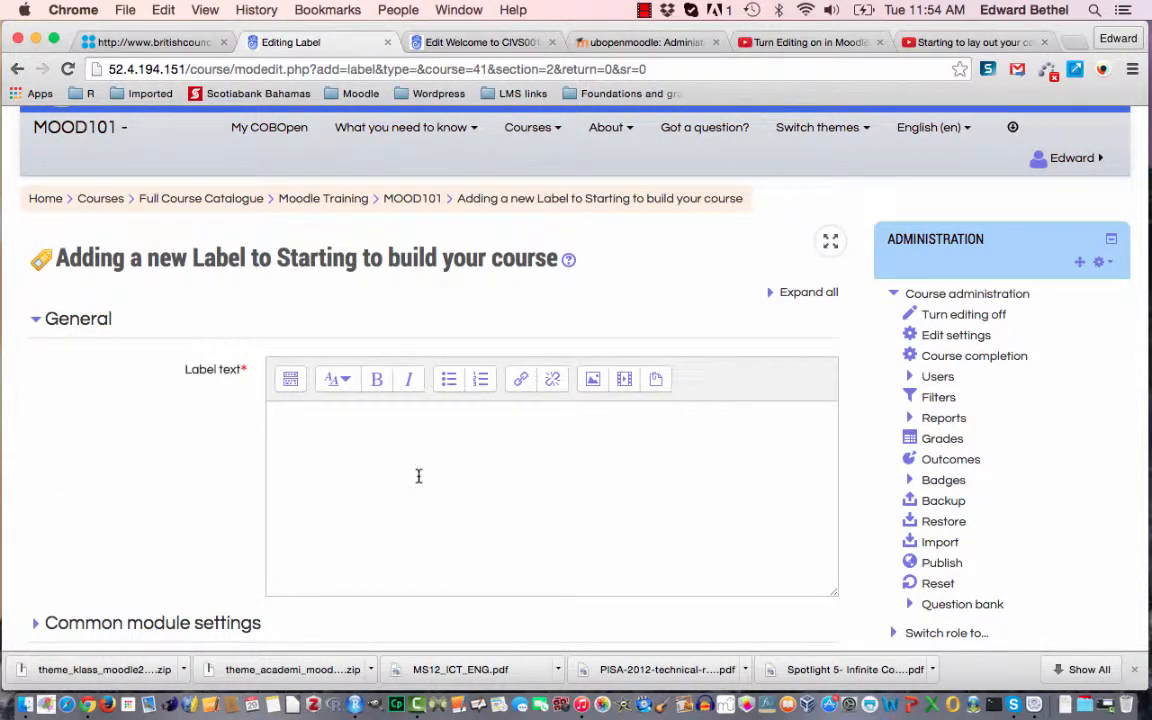
pyautogui.click(340, 388)
pyautogui.click(347, 407)
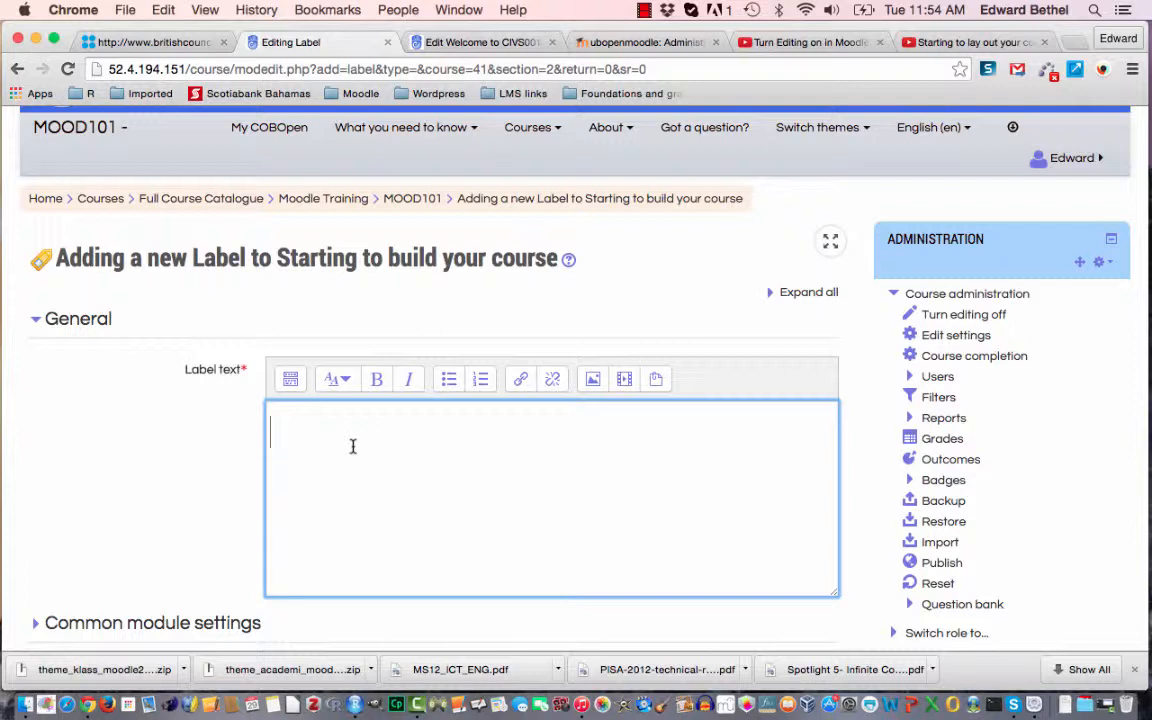
pyautogui.write('Objec')
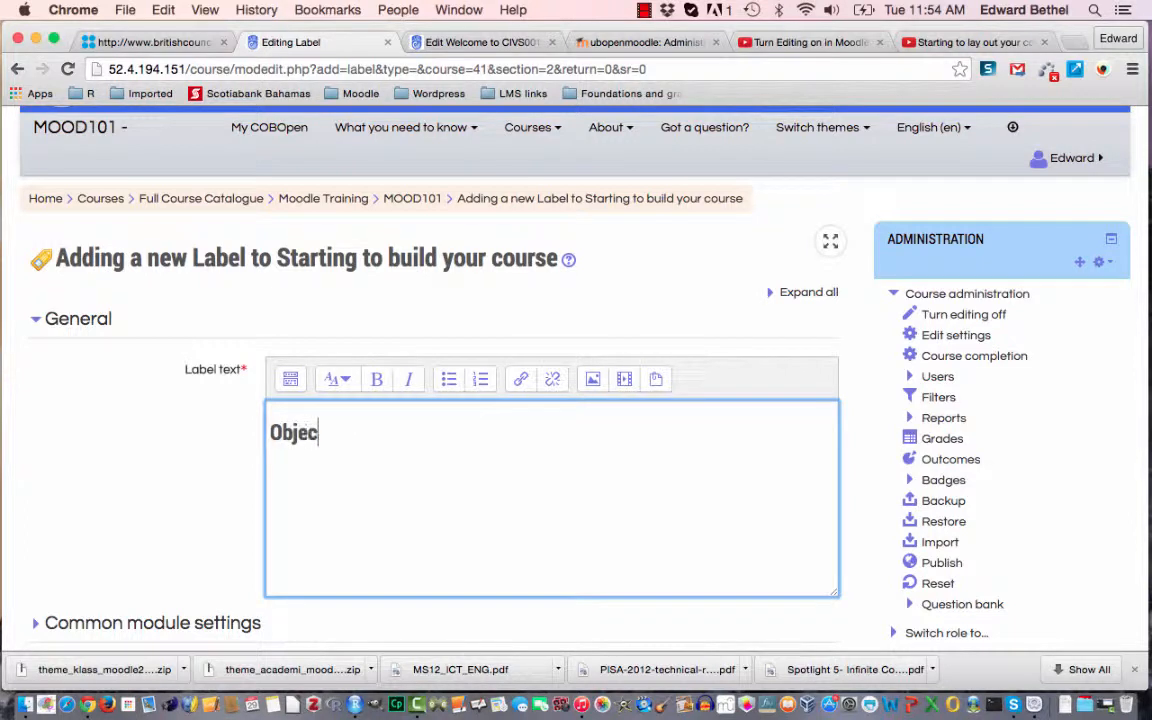
pyautogui.write('tives')
pyautogui.write('(What you wi')
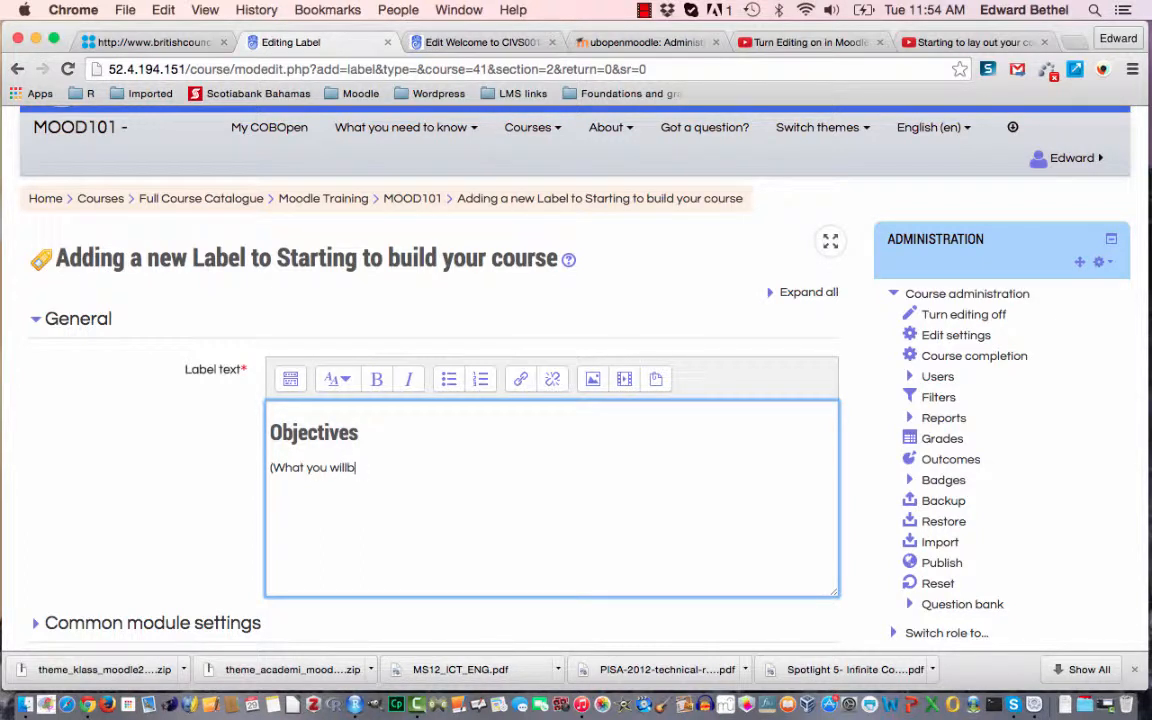
pyautogui.write('ll be able to do by the end of')
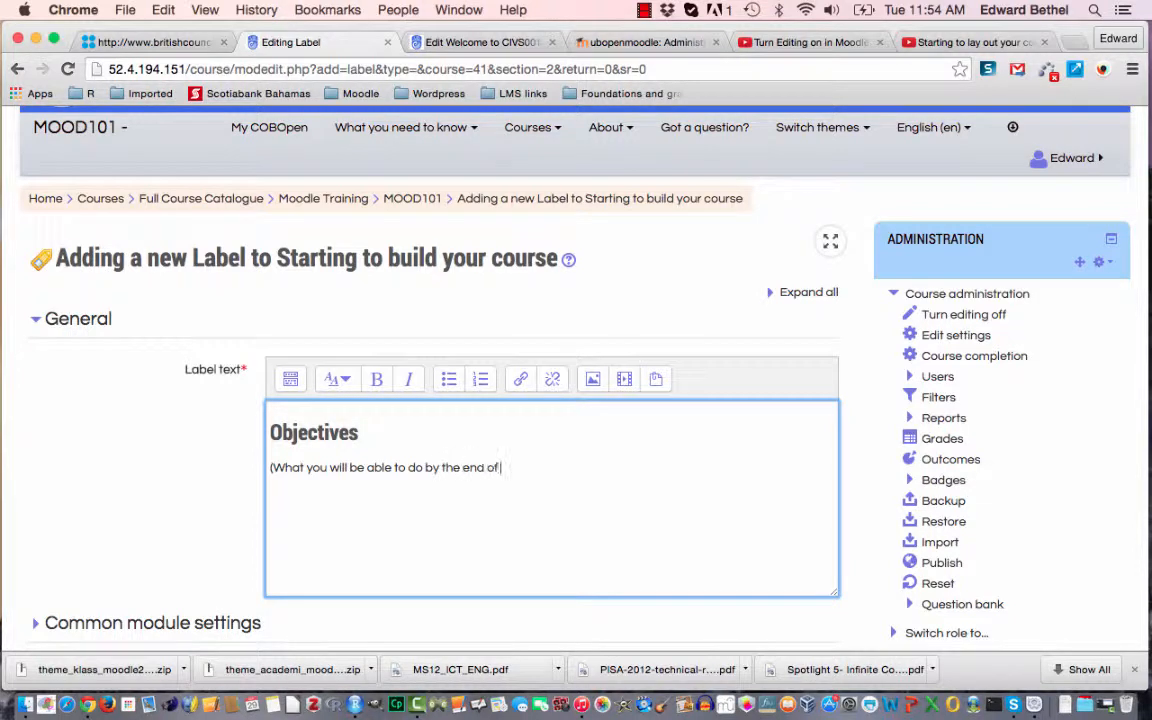
pyautogui.write(' the unit')
pyautogui.click(450, 381)
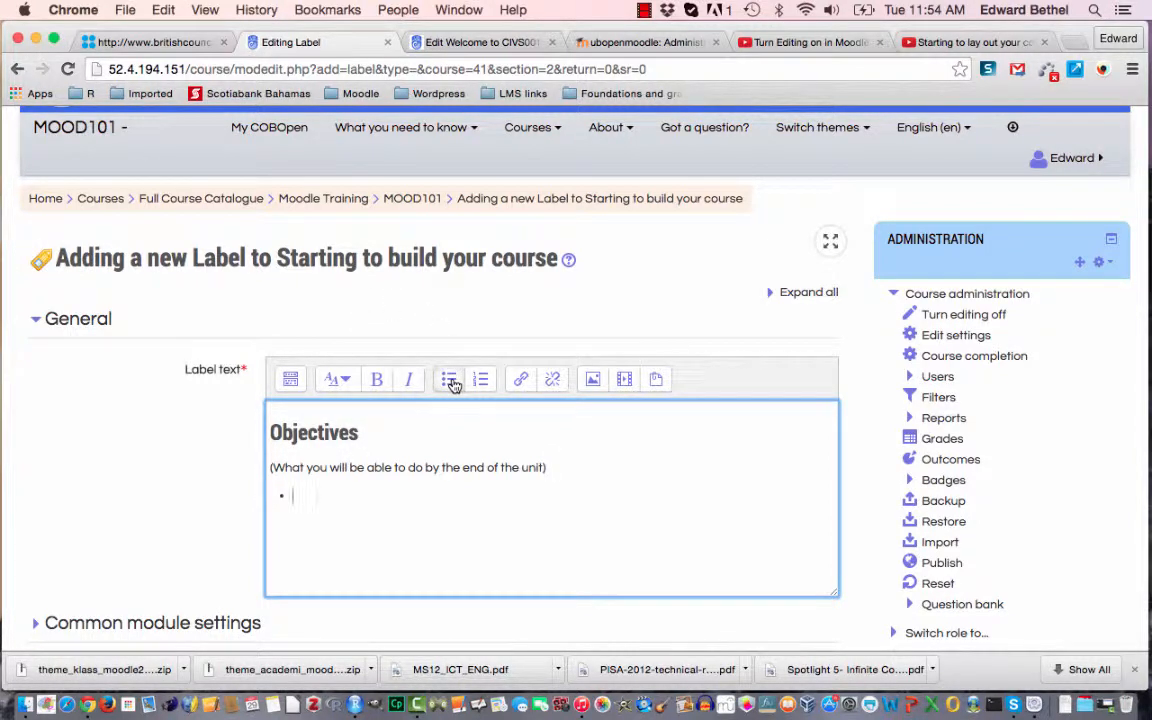
pyautogui.write('Add simple ')
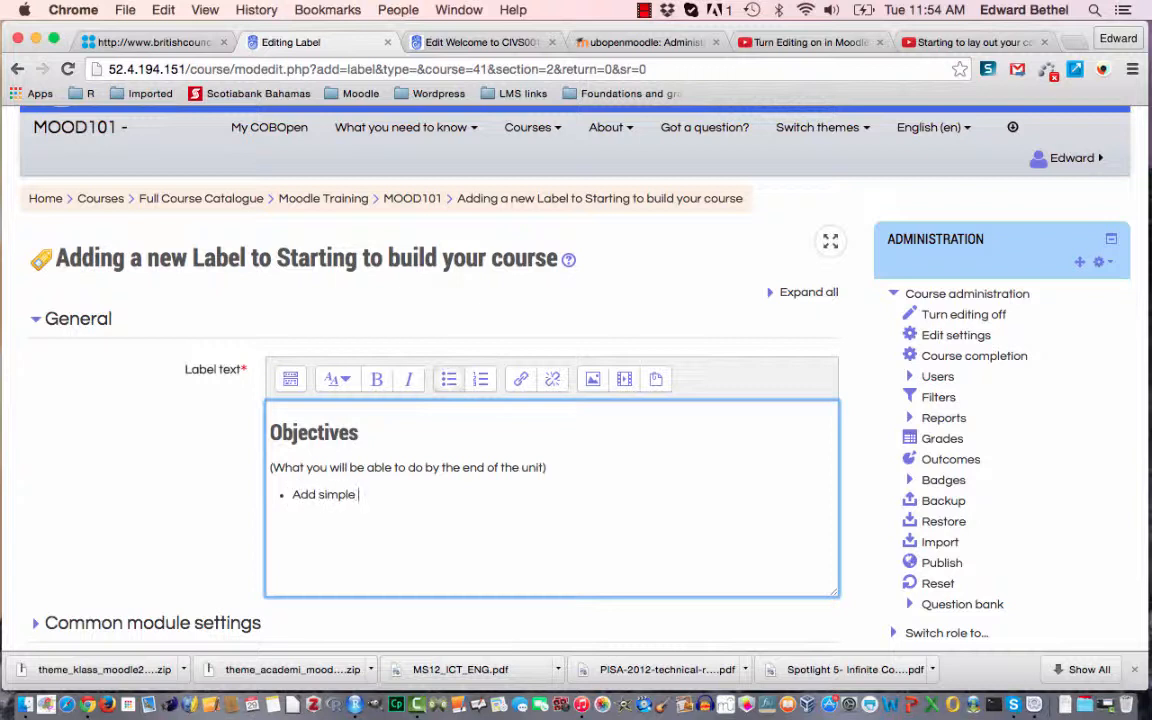
pyautogui.write('resources to your les')
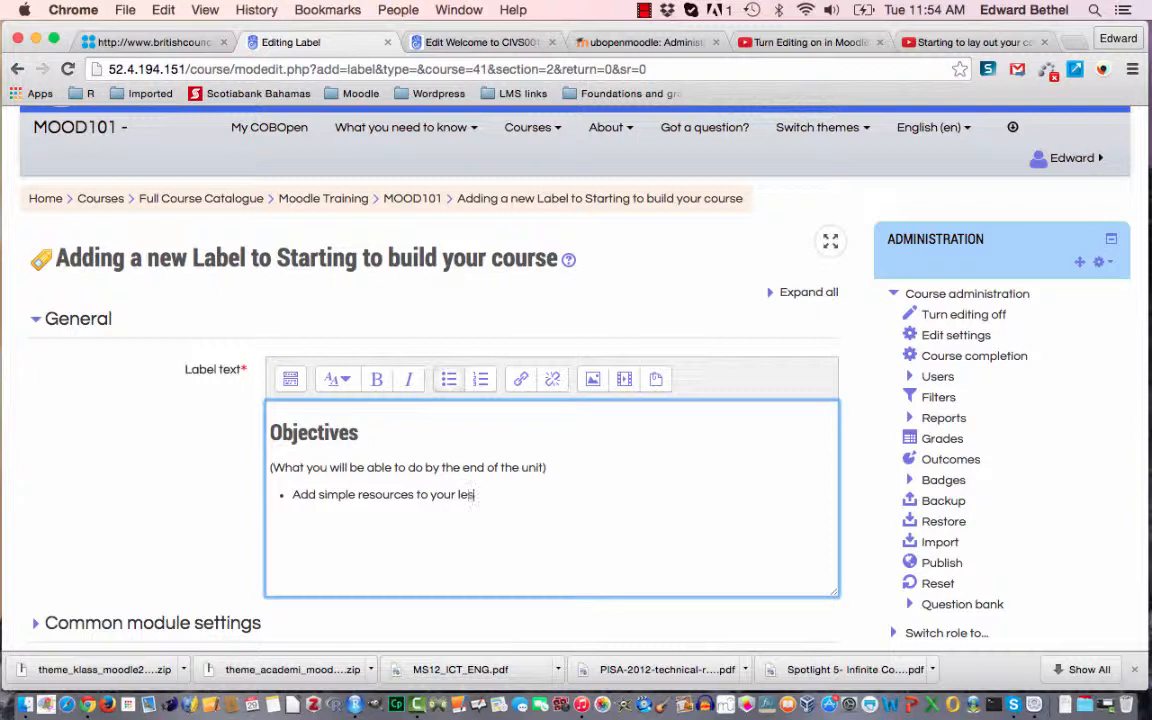
pyautogui.press('BackSpace')
pyautogui.press('BackSpace')
pyautogui.press('BackSpace')
pyautogui.write('course')
pyautogui.moveTo(292, 494); pyautogui.dragTo(497, 494)
pyautogui.write('able to do by the end of the unit) ')
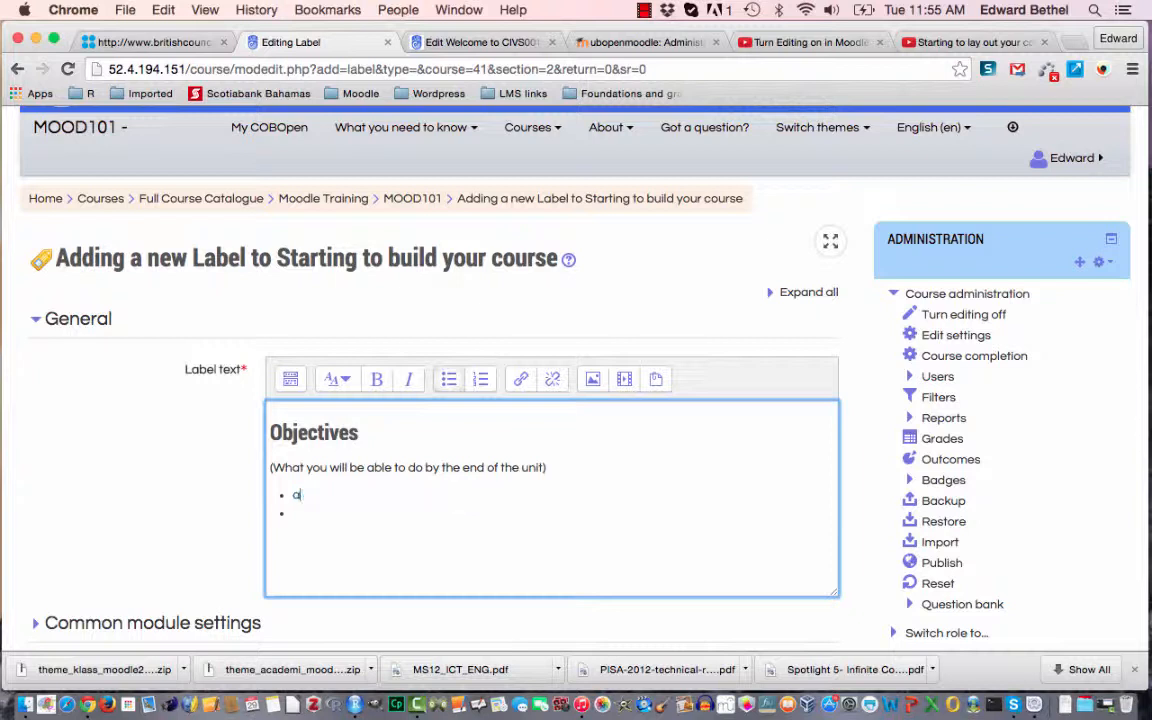
# Enter the bullets "Add titles to your units" and "Add simple resources to your courses" in the label text.
pyautogui.write('Add titles to you')
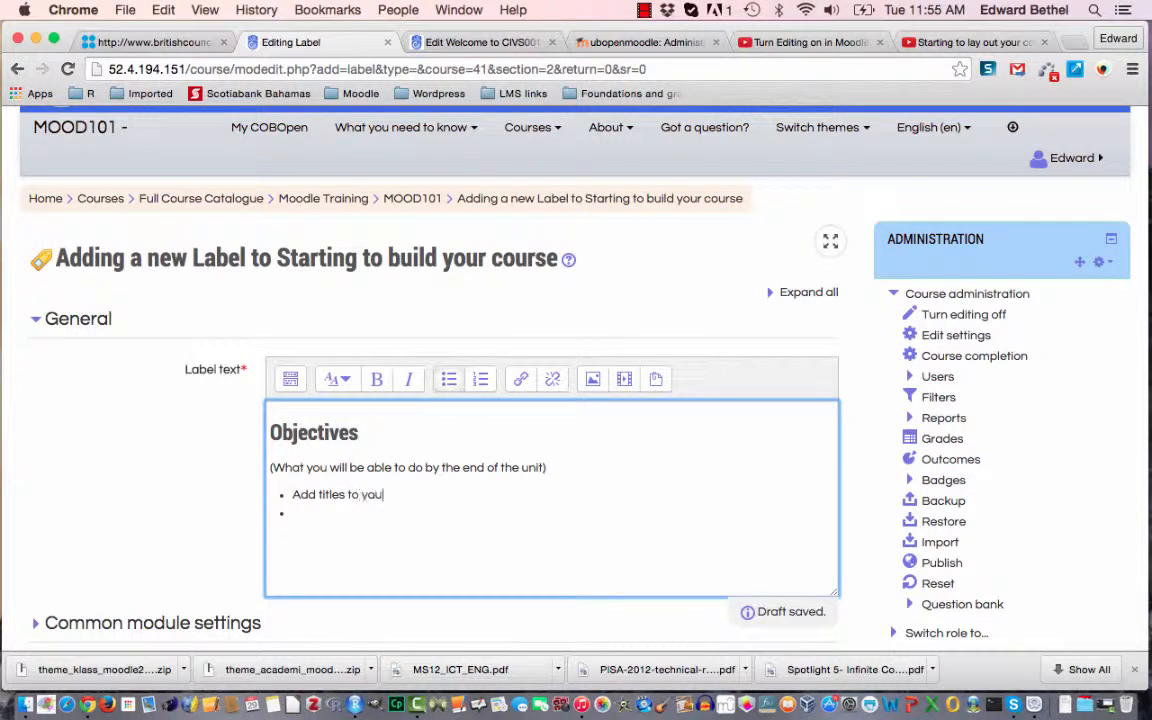
pyautogui.write('r units Add ')
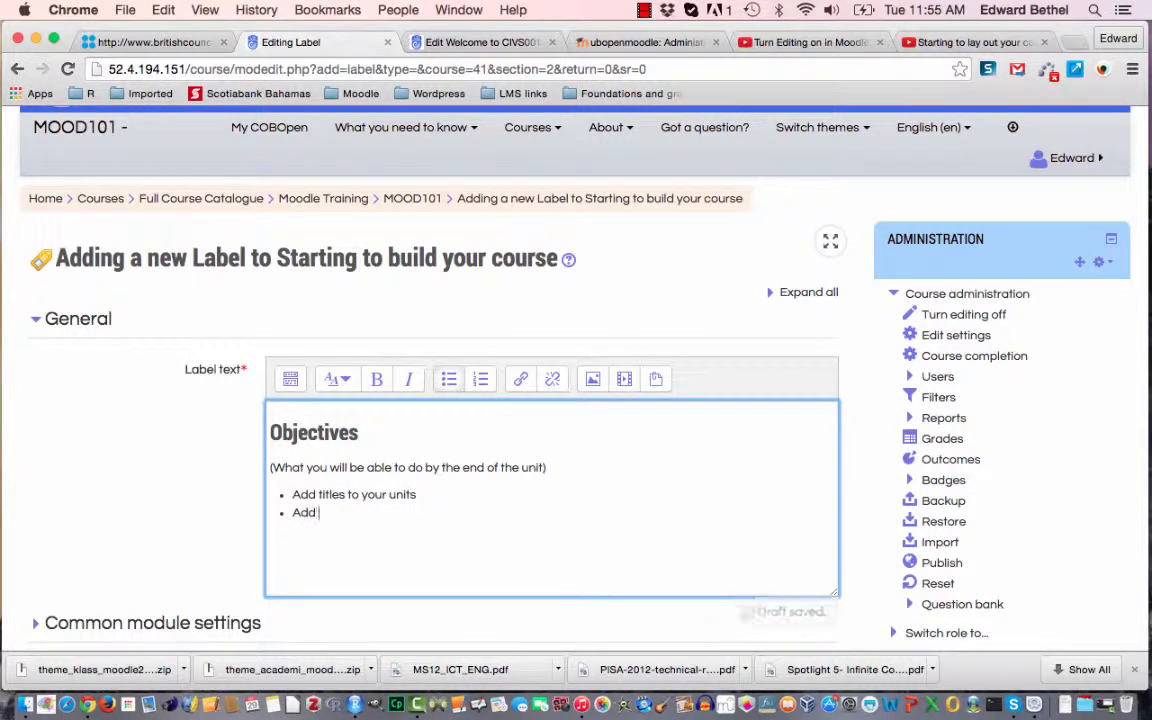
pyautogui.write('simple re')
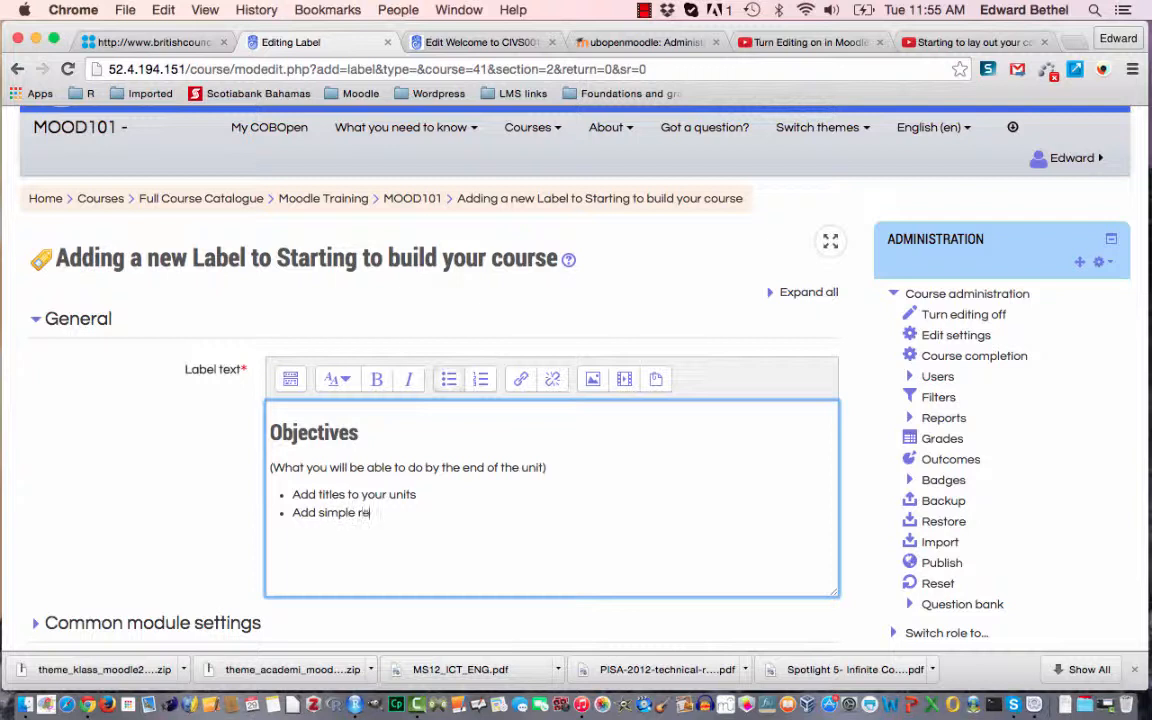
pyautogui.write('sources to your courses')
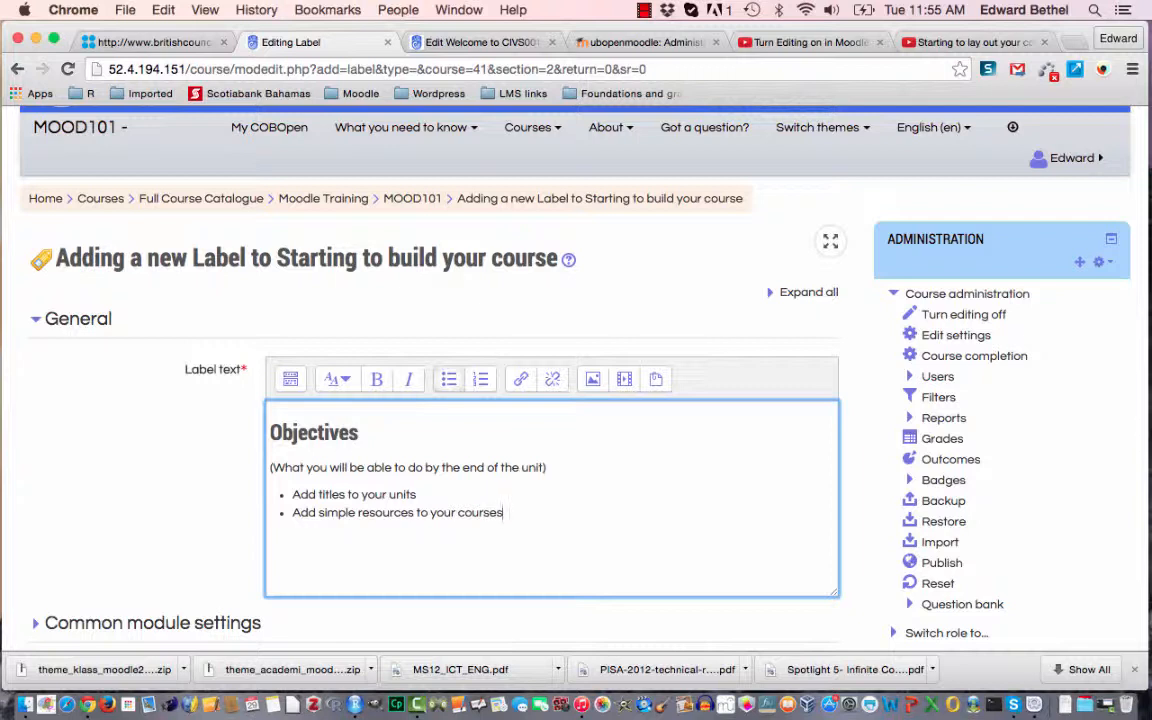
# Add the indented sub-bullets pages, files, labels and URLs below the last bullet and save the label, returning to the course.
pyautogui.press('Return')
pyautogui.click(290, 379)
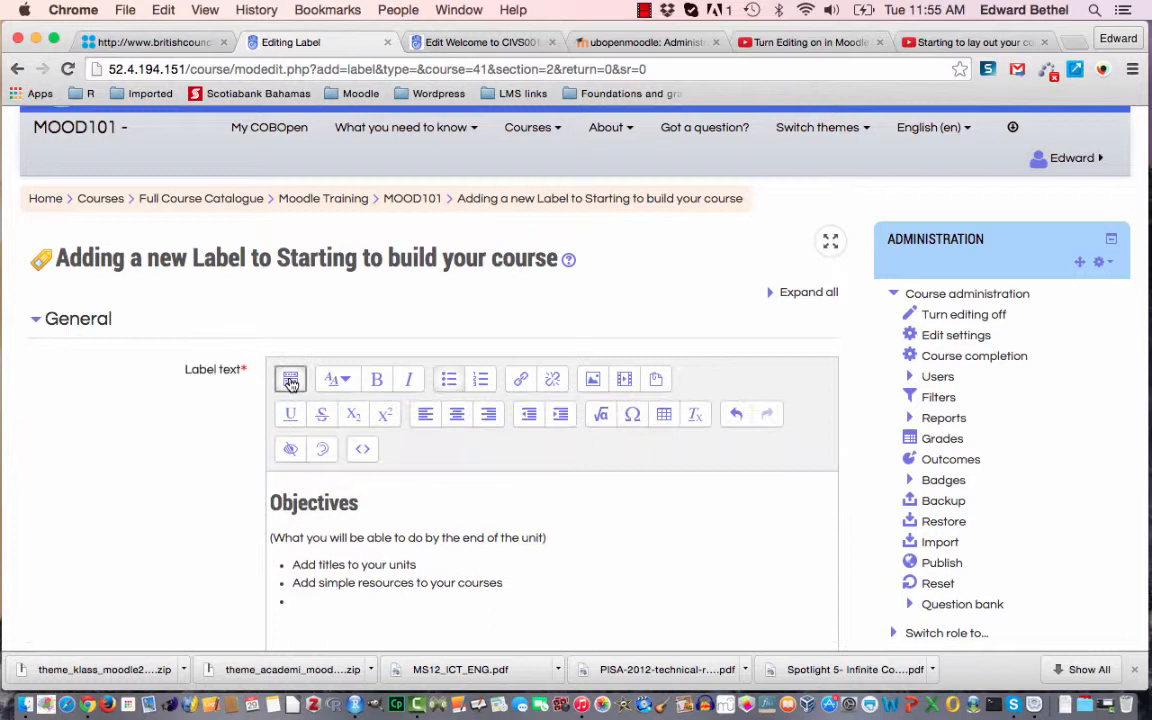
pyautogui.click(561, 418)
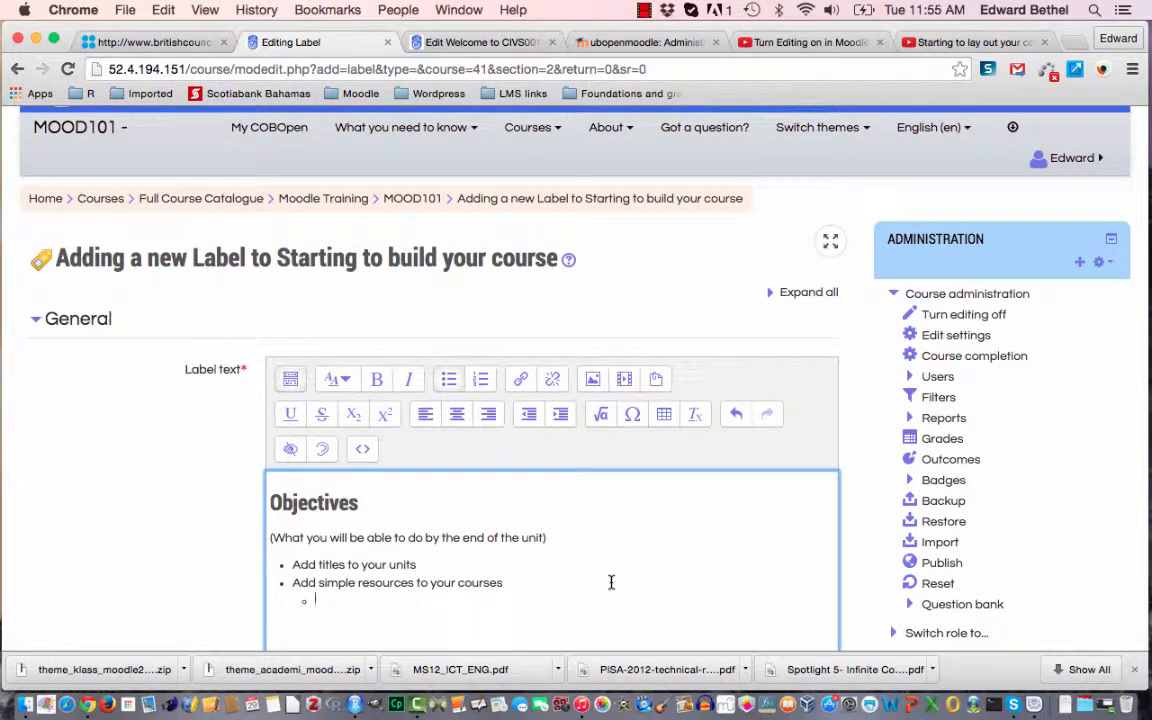
pyautogui.write('page')
pyautogui.write('la')
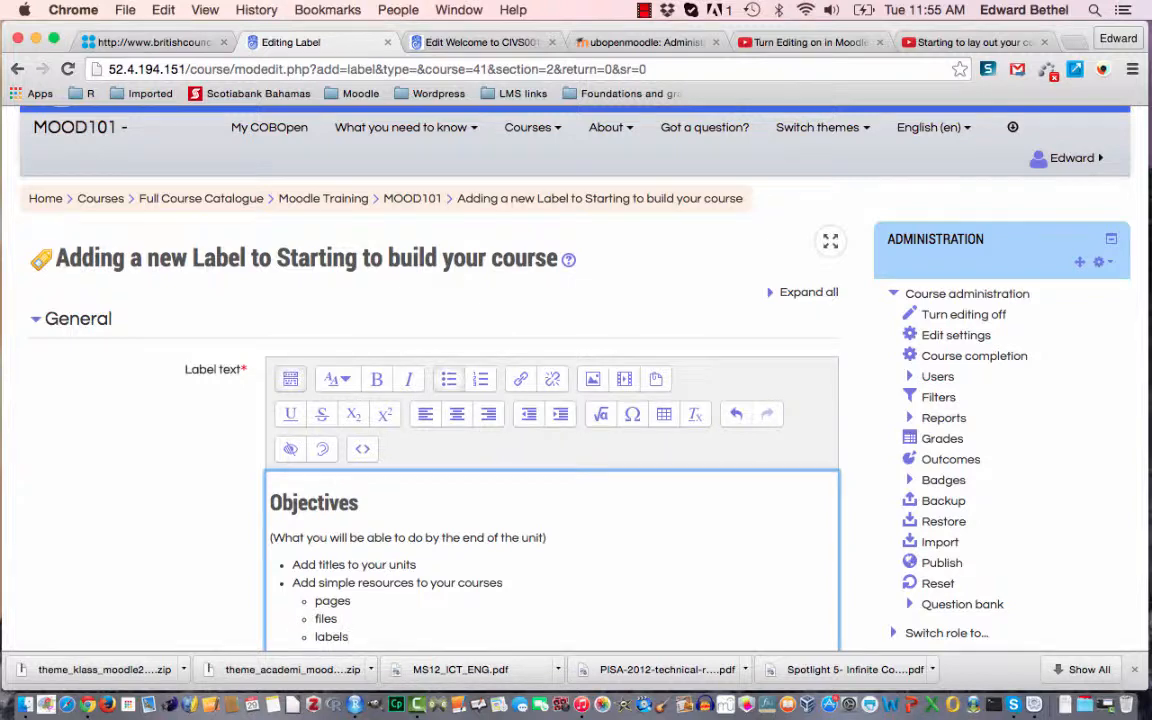
pyautogui.write('bels')
pyautogui.scroll(-3, 528, 400)
pyautogui.press('Return')
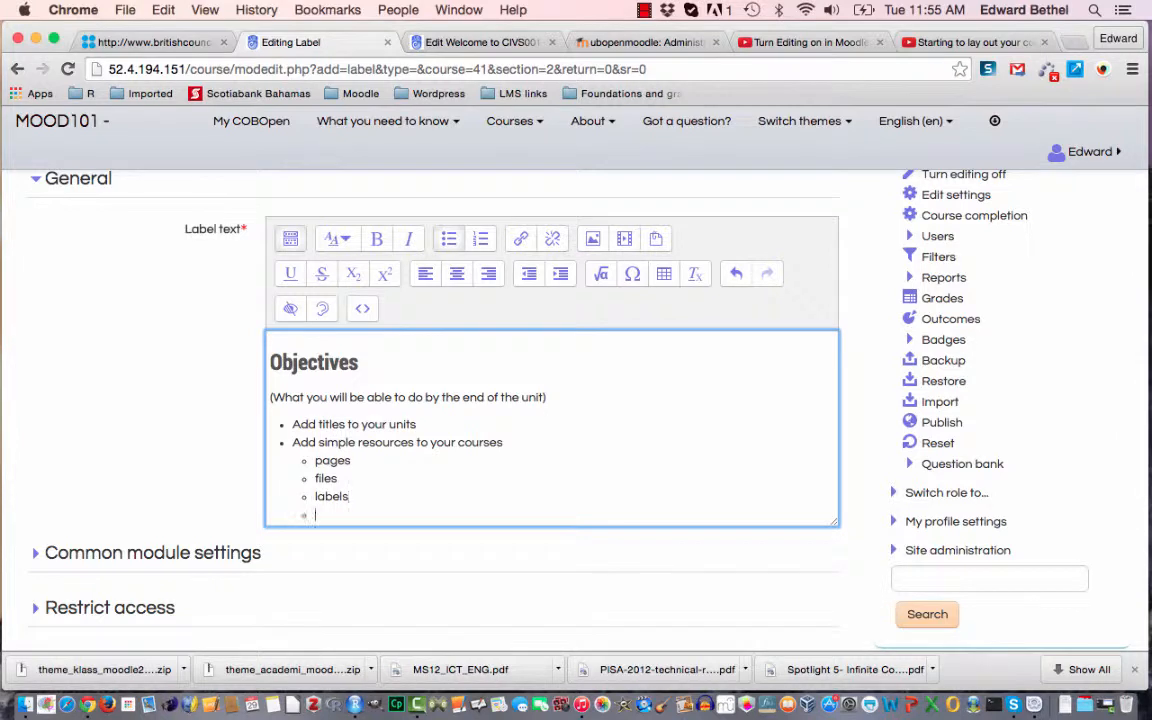
pyautogui.write('URLs')
pyautogui.scroll(-5, 552, 420)
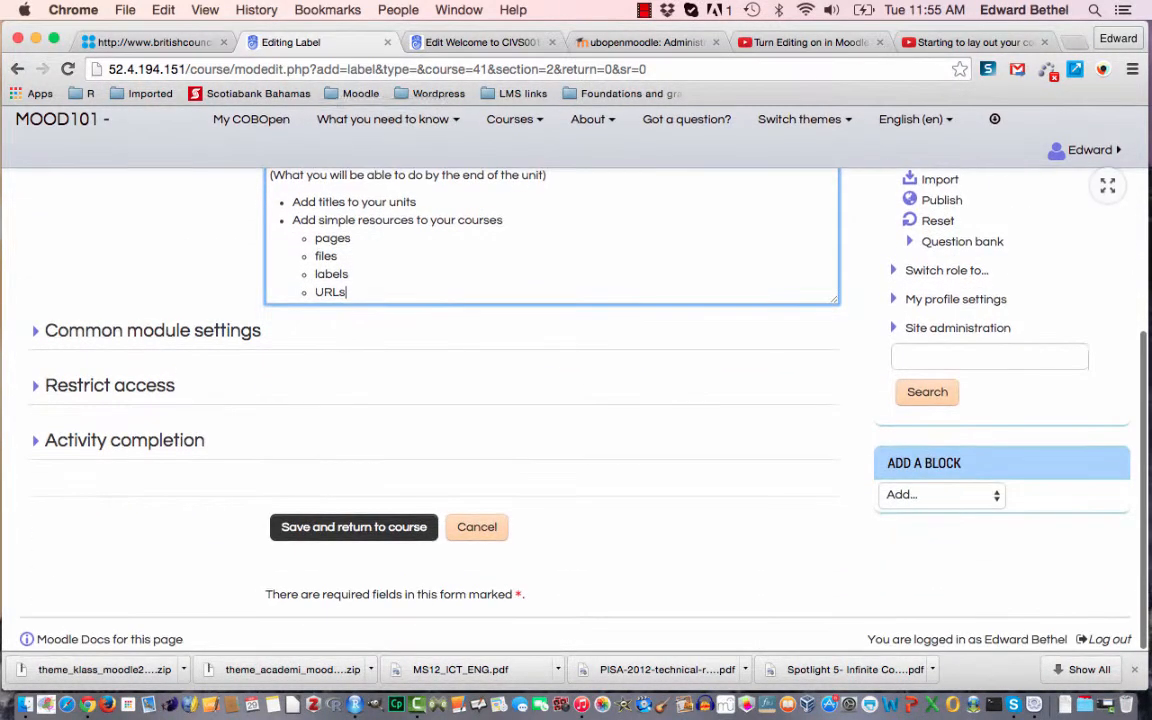
pyautogui.click(360, 533)
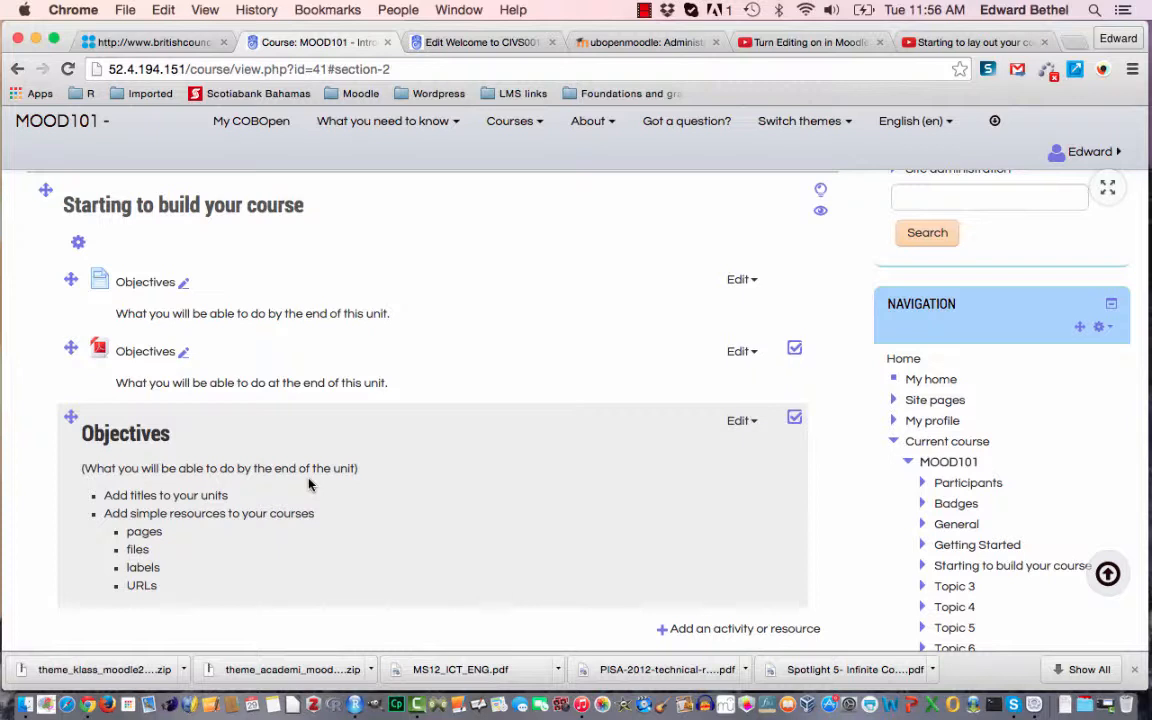
# Start a new URL resource in the "Starting to build your course" section, below the Objectives label.
pyautogui.scroll(-2, 310, 484)
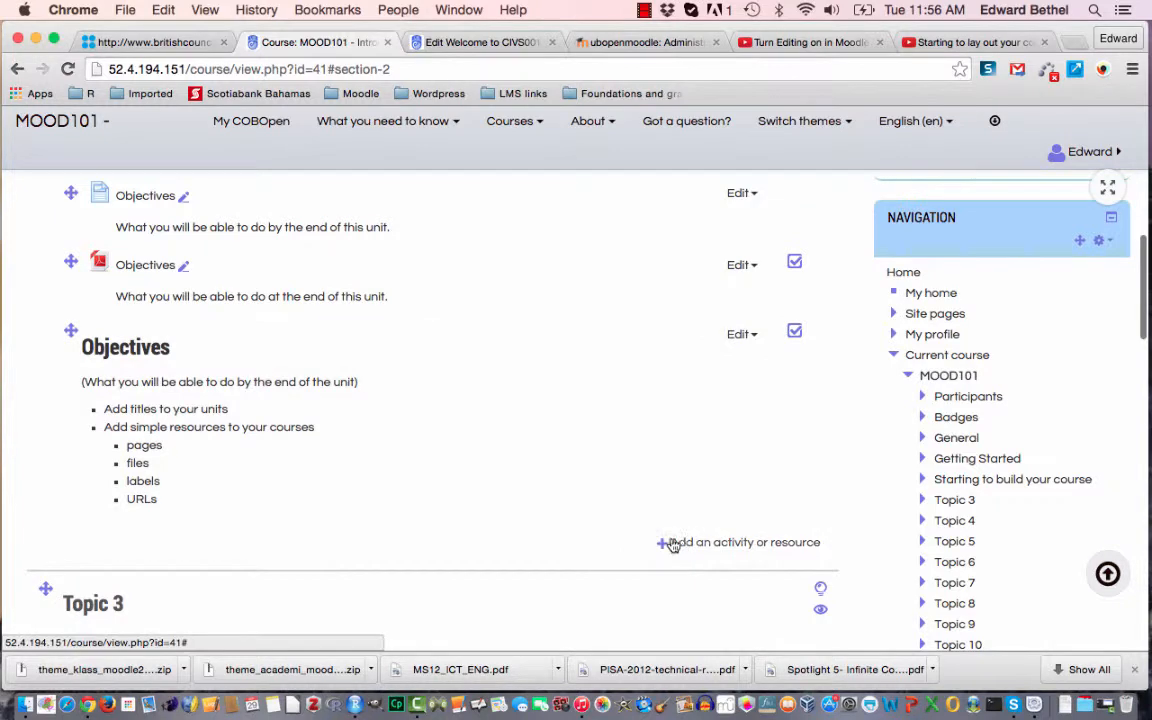
pyautogui.click(667, 545)
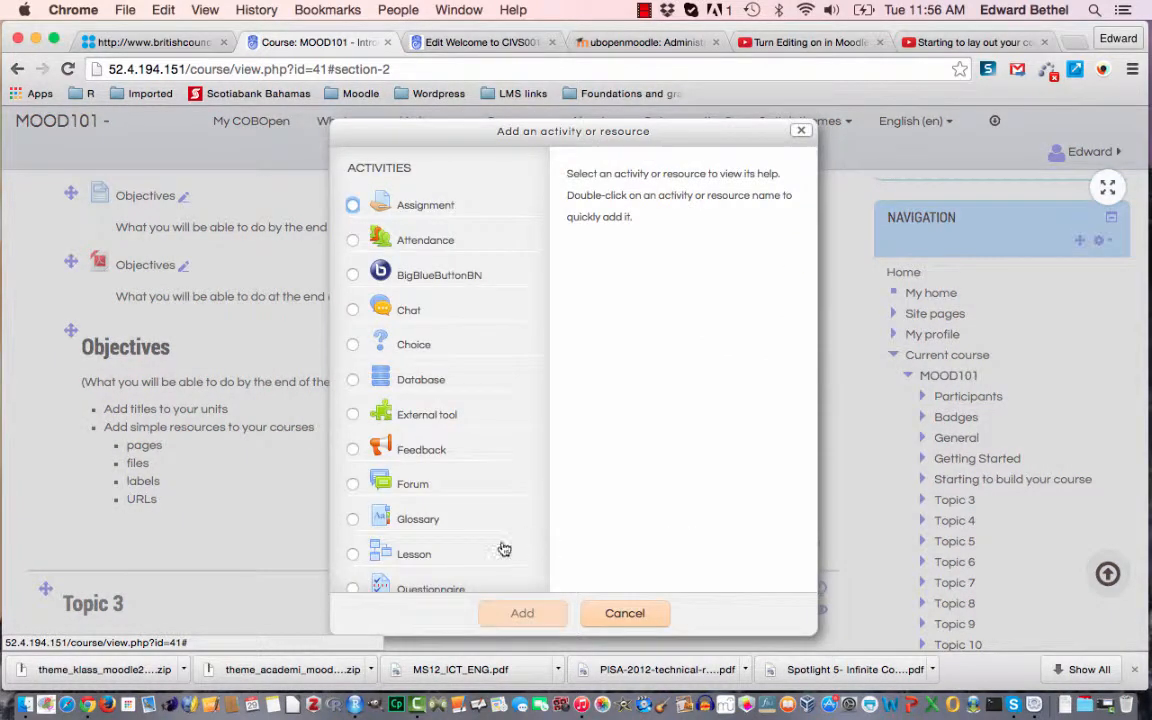
pyautogui.scroll(-10, 495, 550)
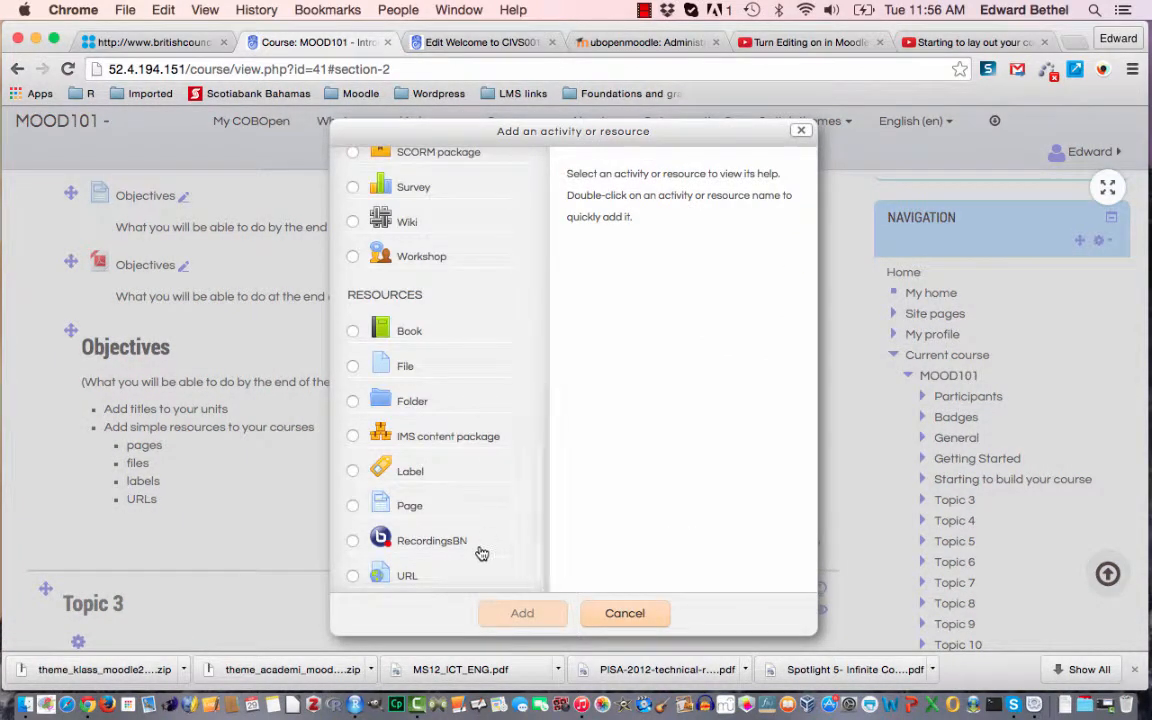
pyautogui.click(388, 576)
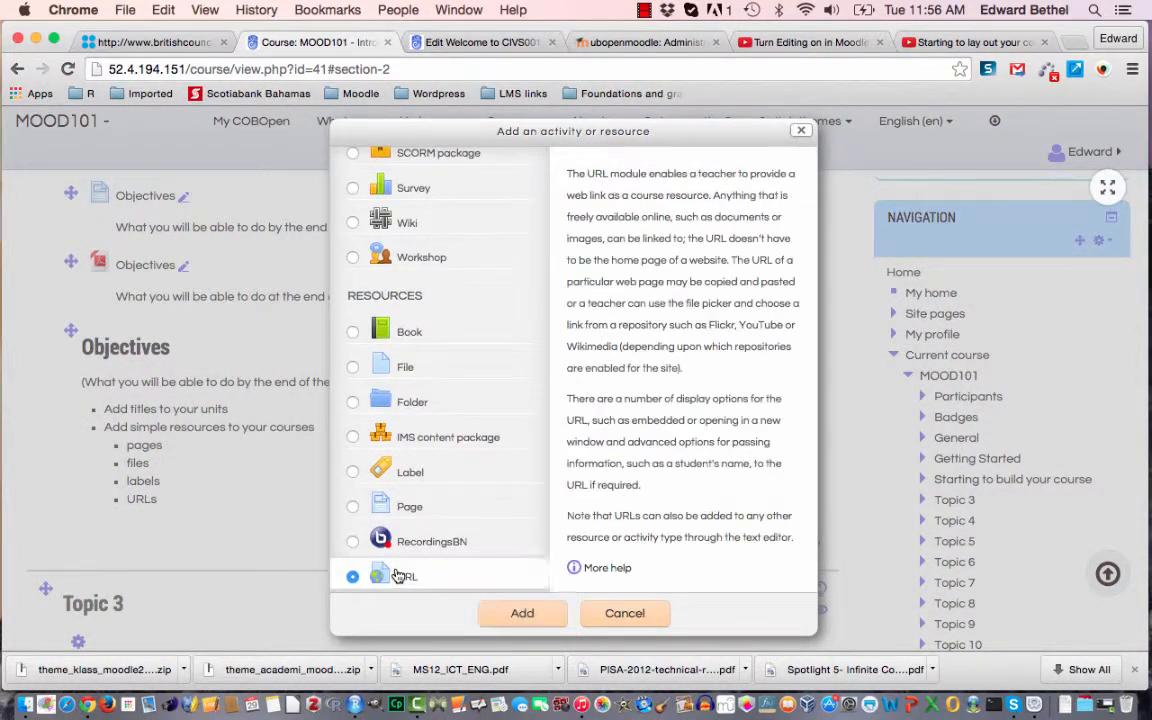
pyautogui.click(521, 614)
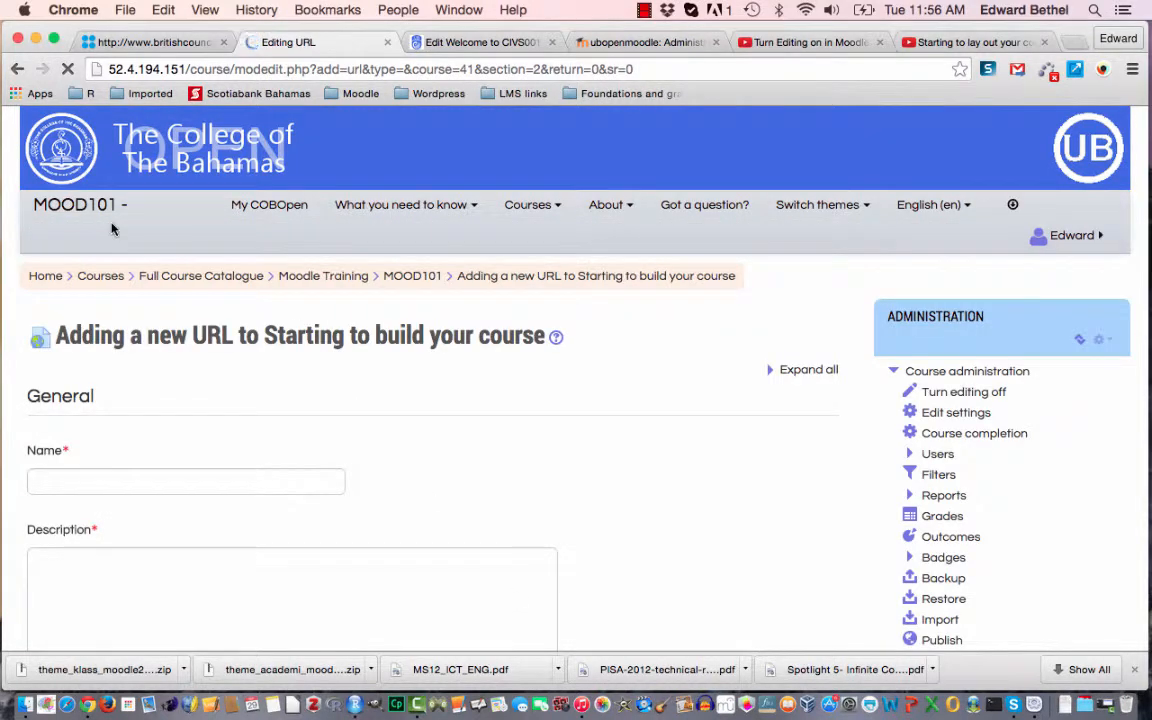
# Copy the web address of the British Council going-global themes page and return to the new URL form.
pyautogui.click(122, 44)
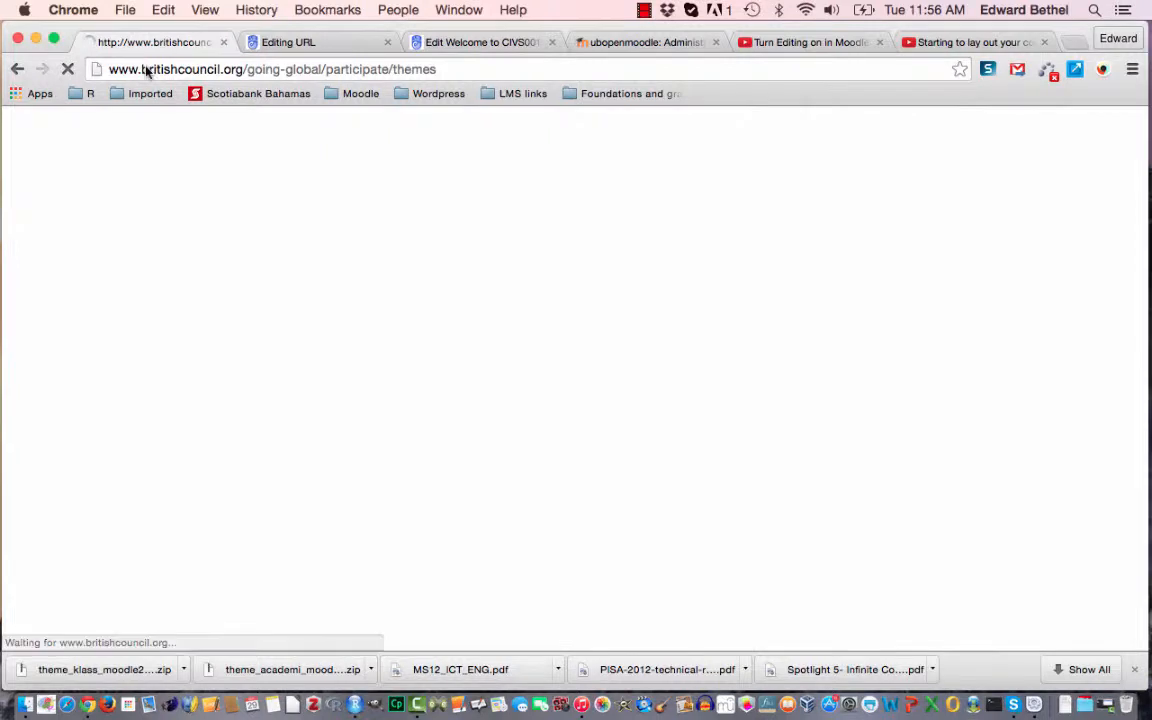
pyautogui.click(145, 66)
pyautogui.press('super+c')
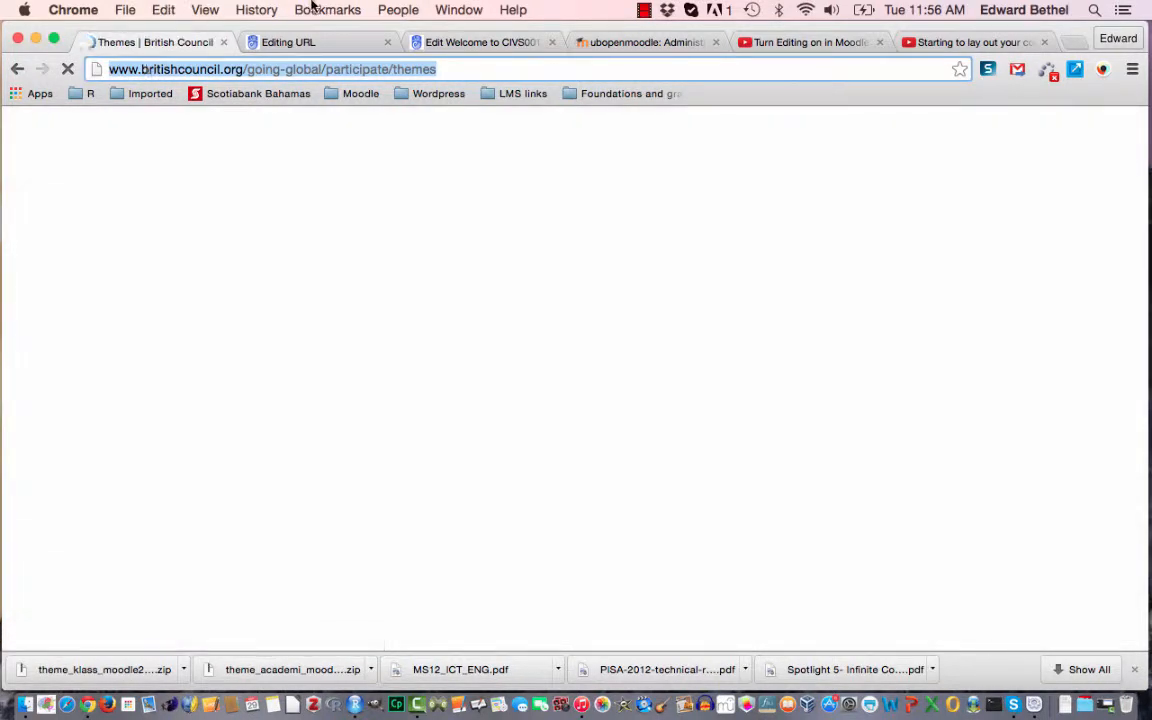
pyautogui.click(329, 44)
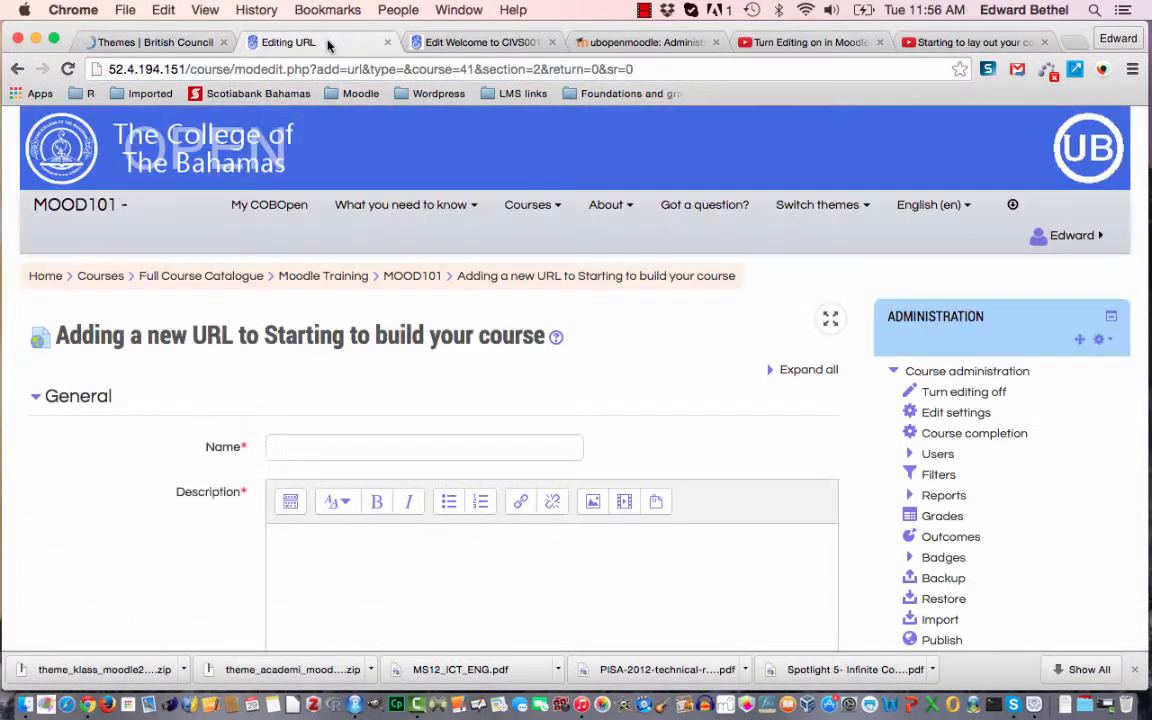
# Name the URL resource "My Objectives" and enter the description "what you will be able to do at the end of the unit".
pyautogui.click(354, 450)
pyautogui.write('M')
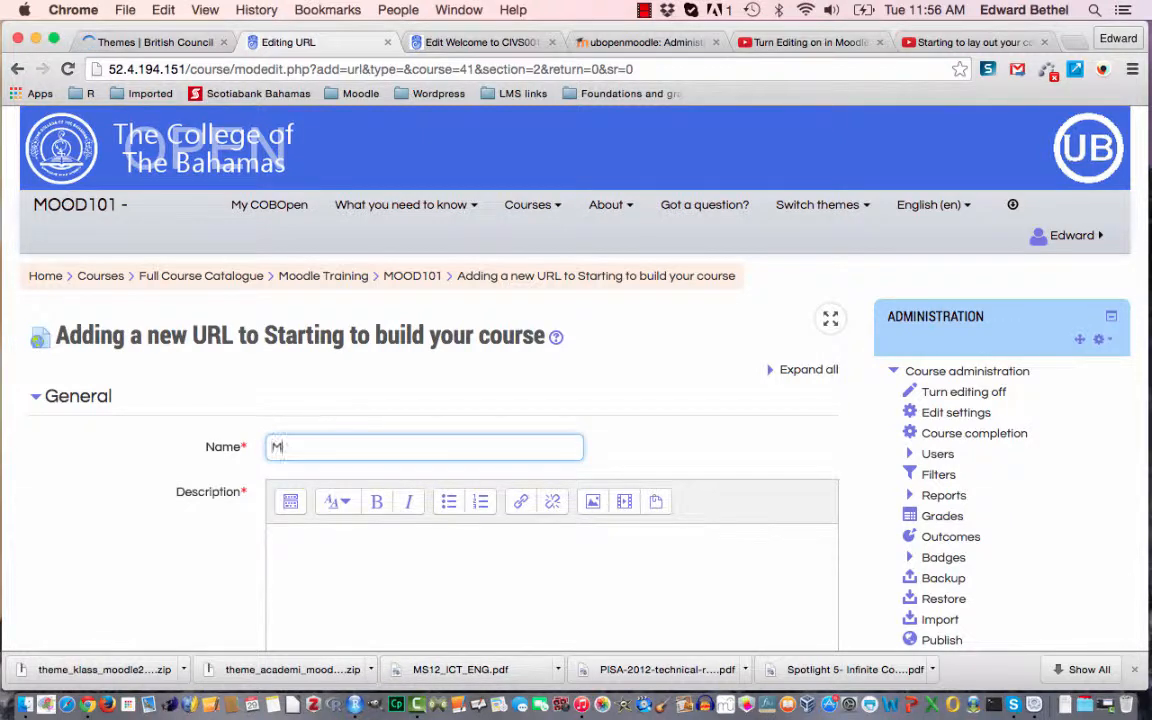
pyautogui.write('y Objectives')
pyautogui.click(381, 555)
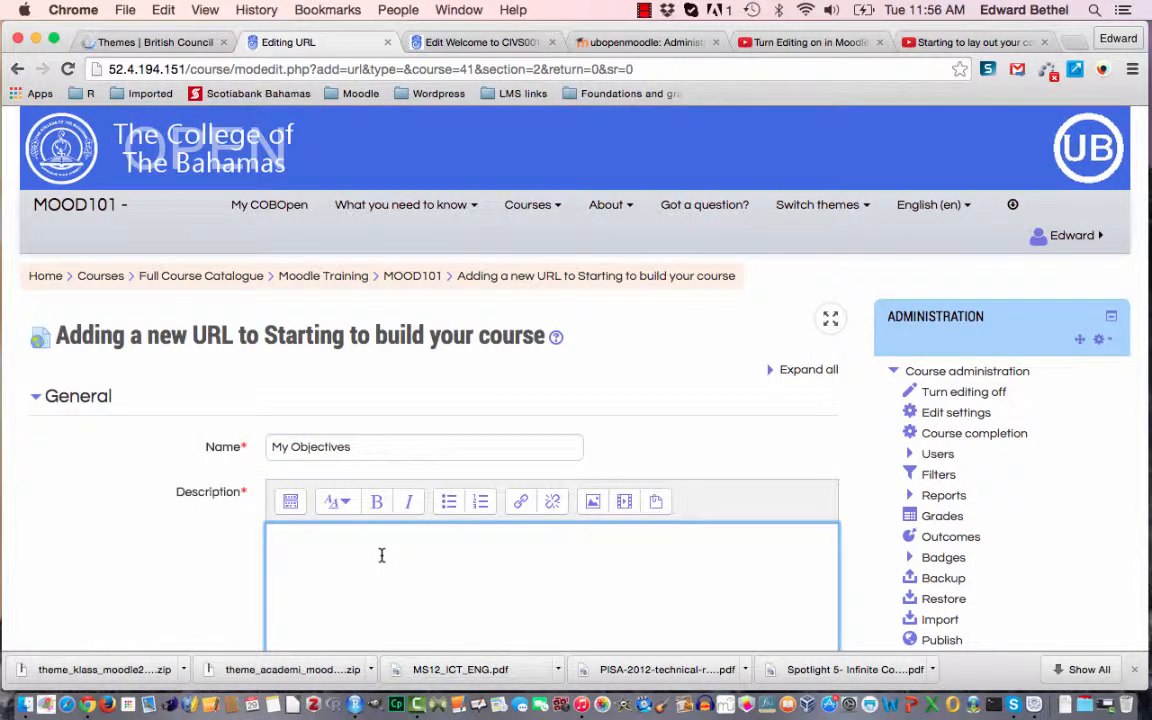
pyautogui.write('what you will be able to do at the e')
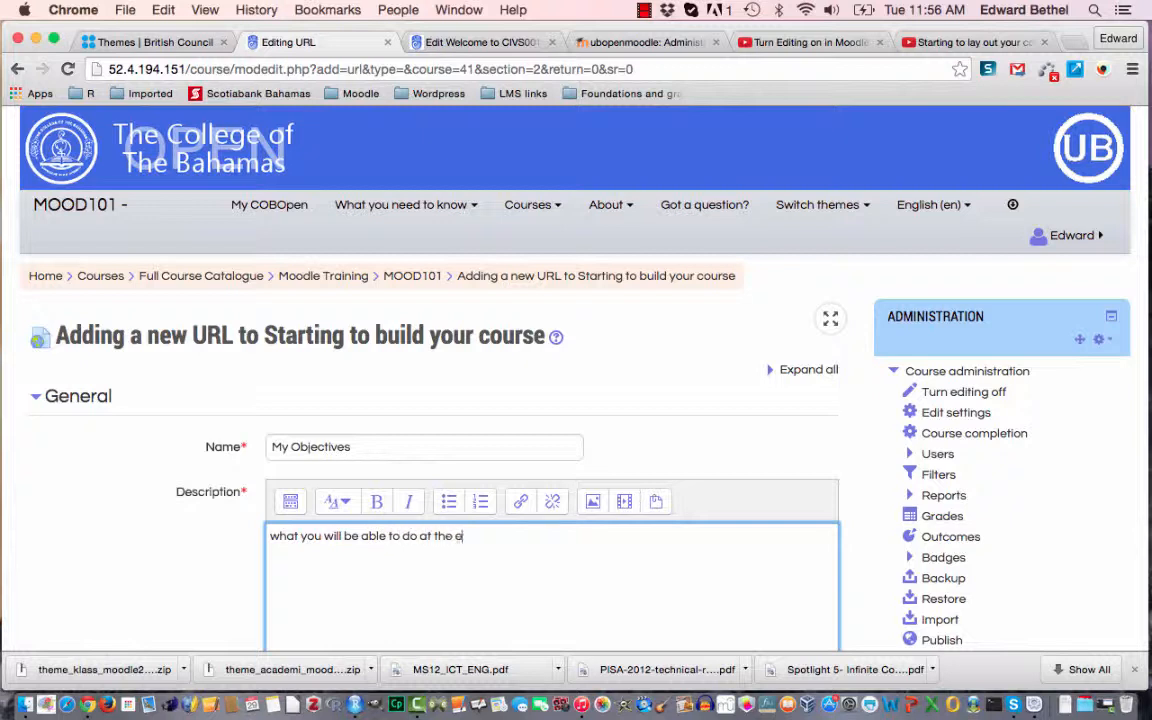
pyautogui.write('nd of the unit')
pyautogui.scroll(-5, 550, 400)
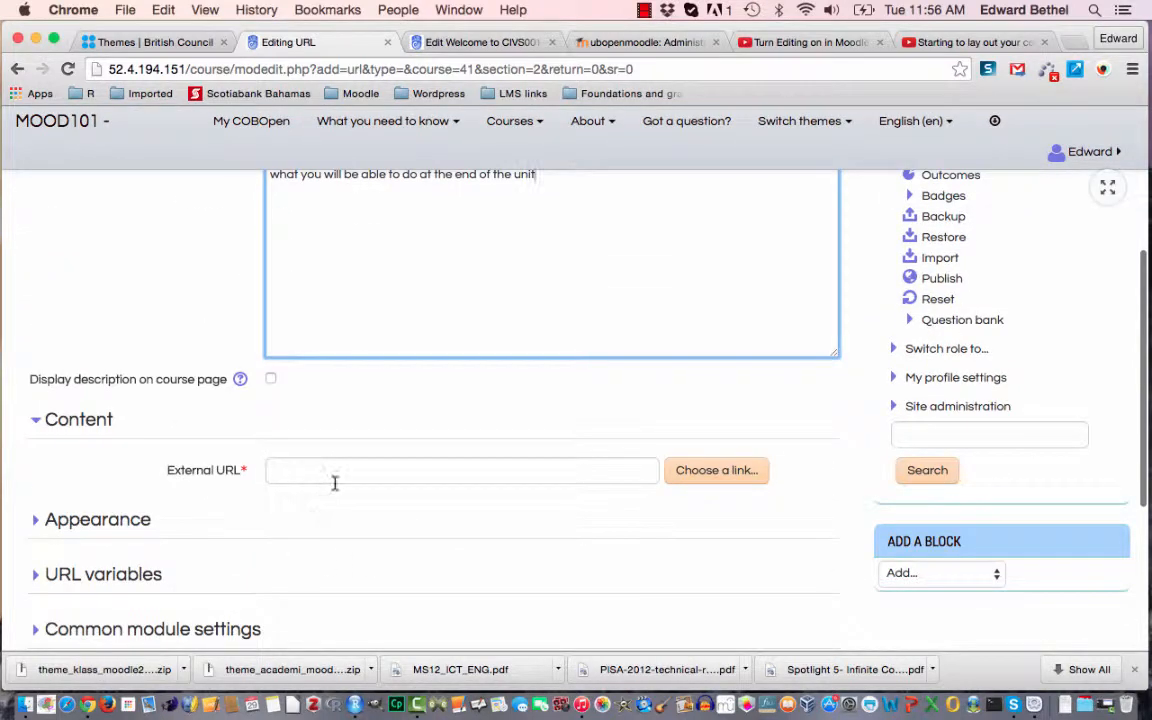
pyautogui.click(337, 475)
pyautogui.press('super+v')
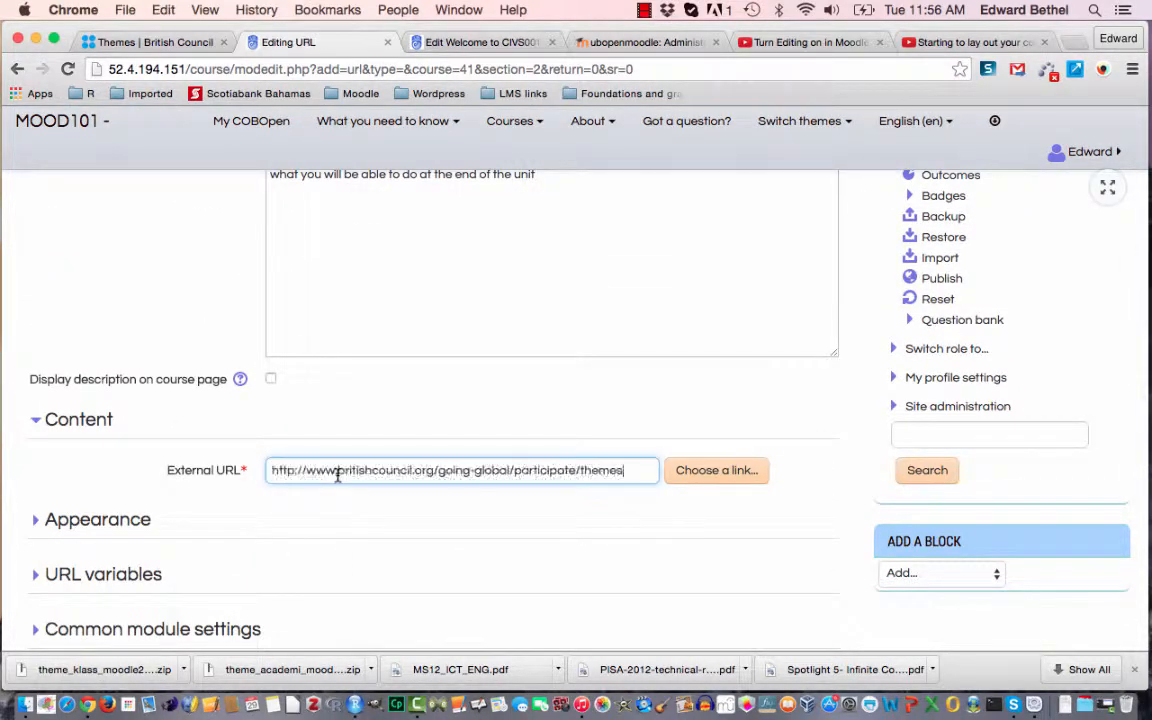
# Examine the appearance options, the URL variables with their selectable values, and the common module settings of the URL resource.
pyautogui.scroll(-3, 350, 576)
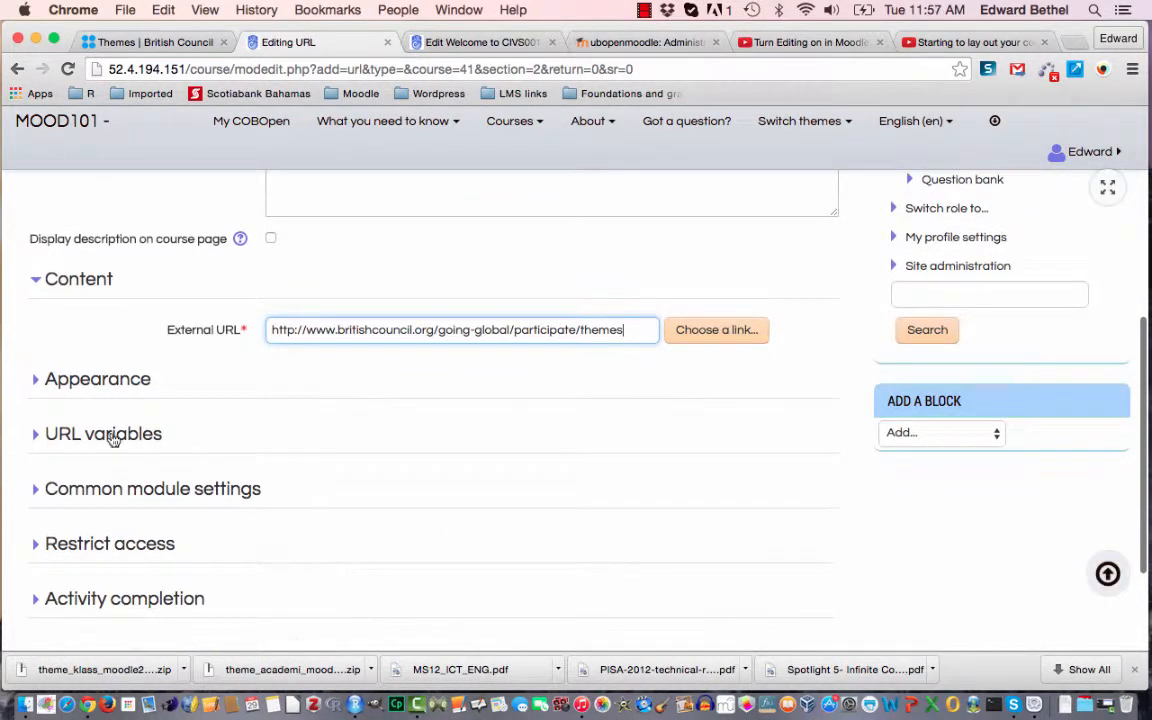
pyautogui.click(118, 380)
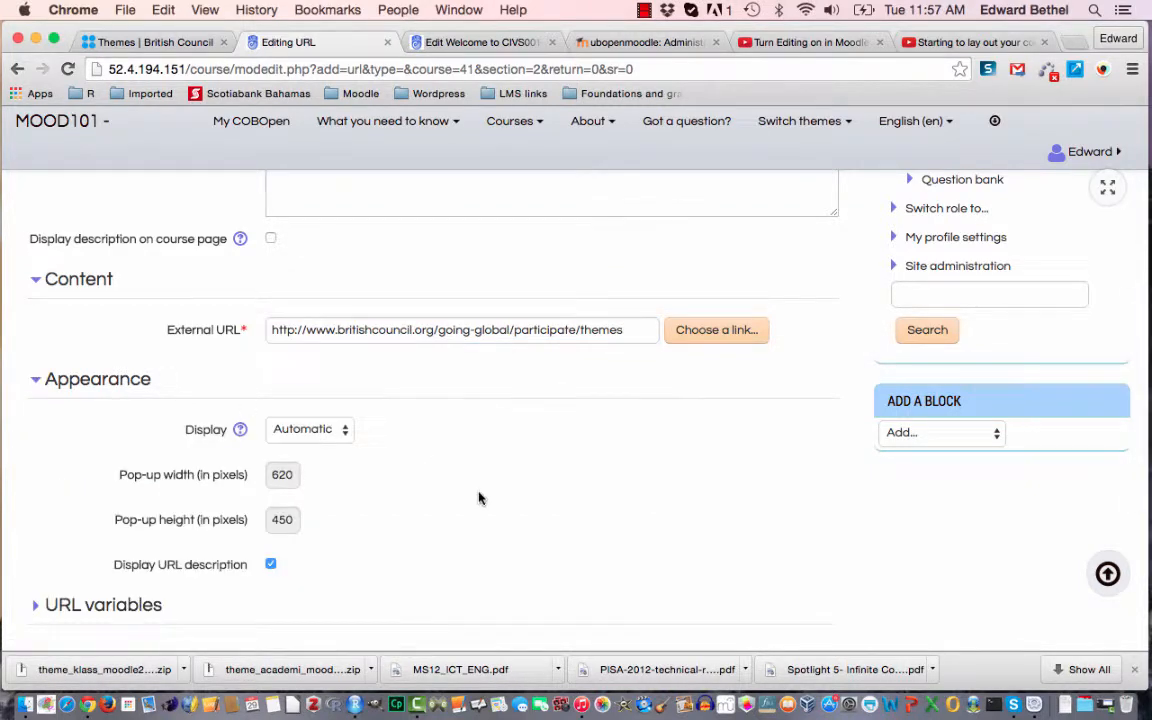
pyautogui.click(113, 384)
pyautogui.click(134, 438)
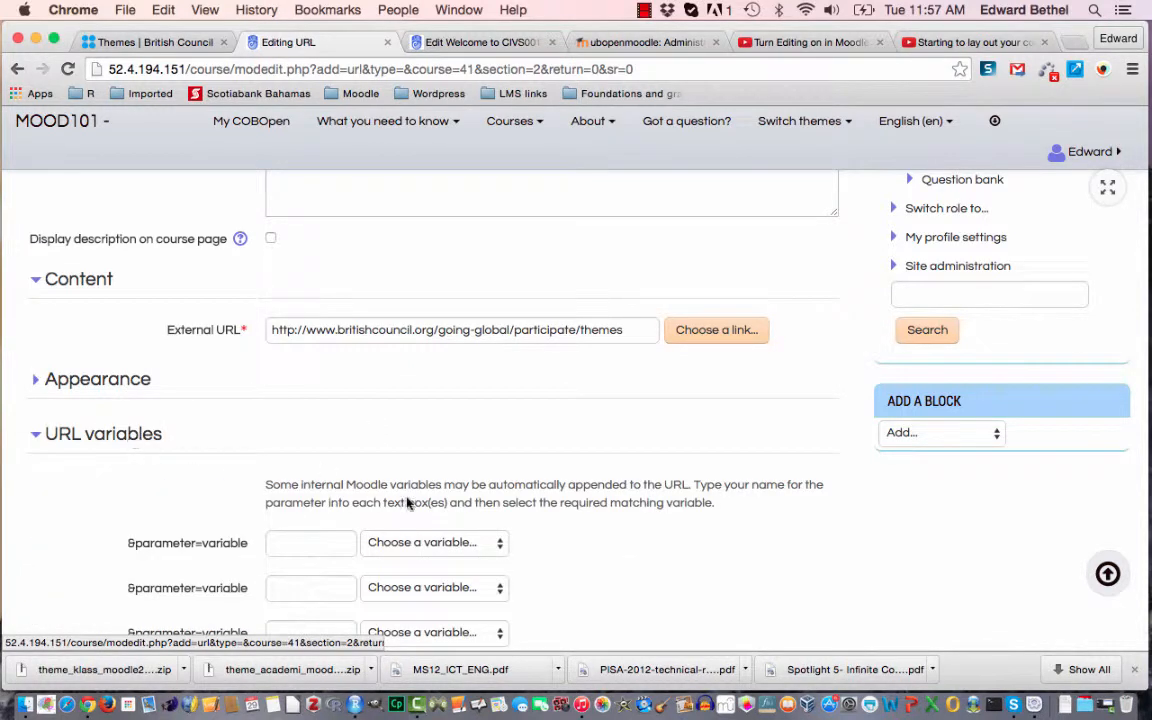
pyautogui.scroll(-3, 640, 573)
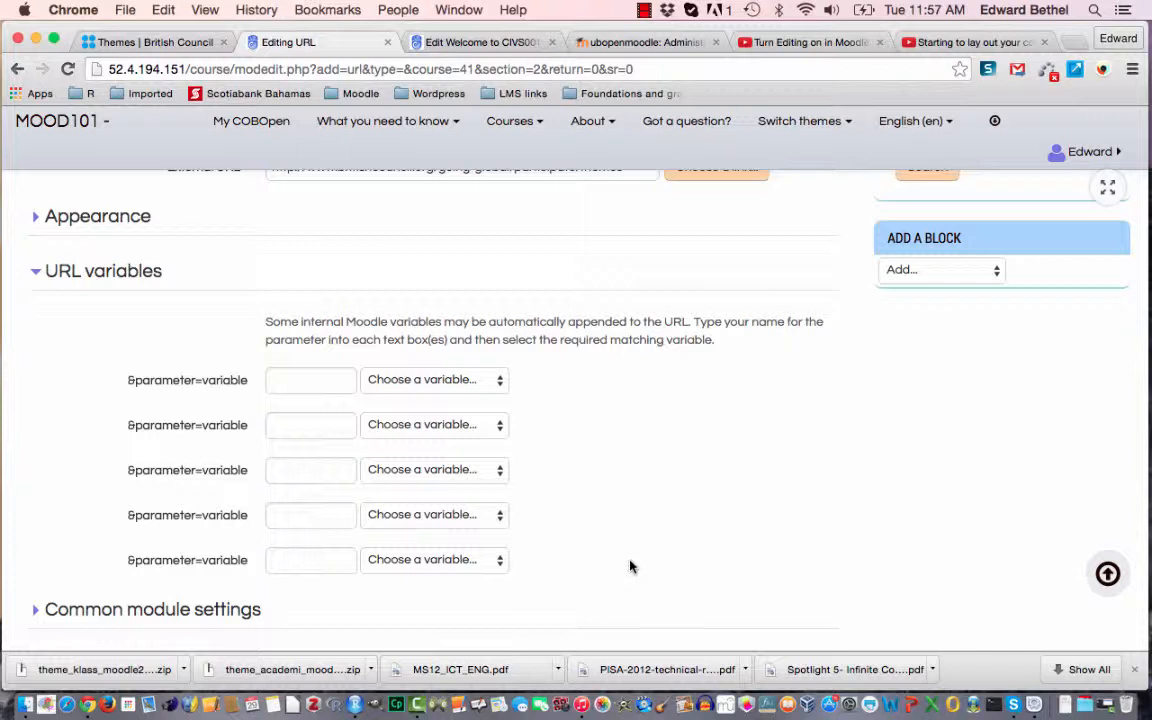
pyautogui.click(485, 380)
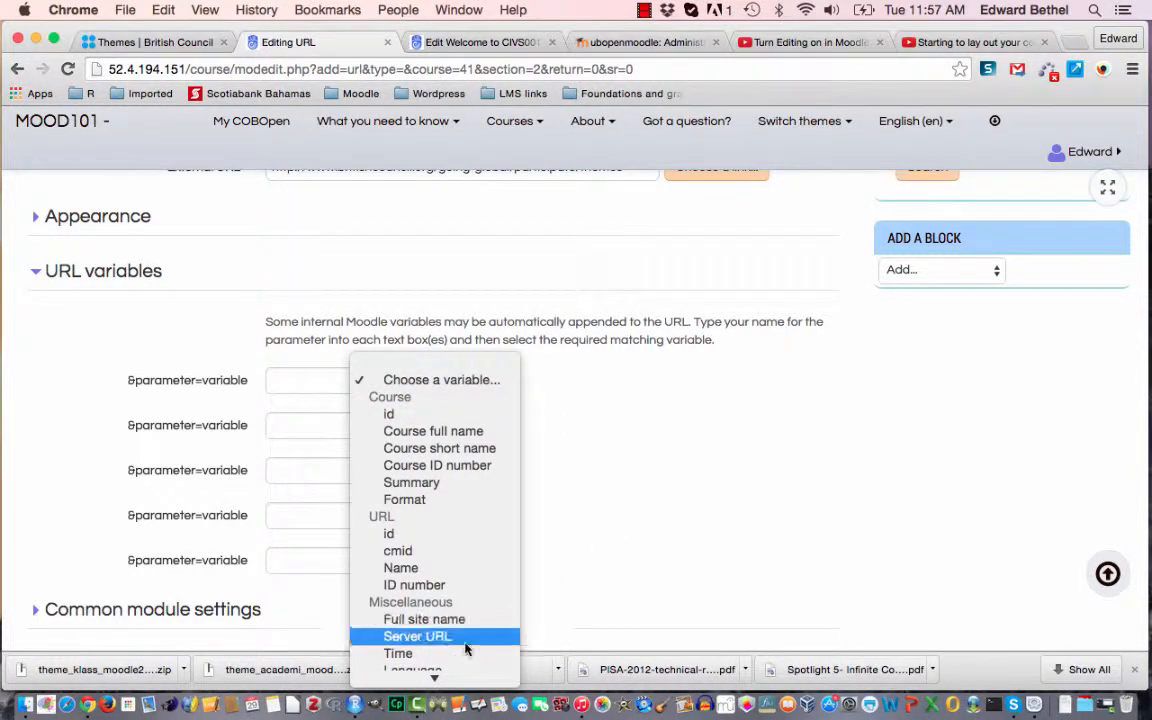
pyautogui.click(650, 548)
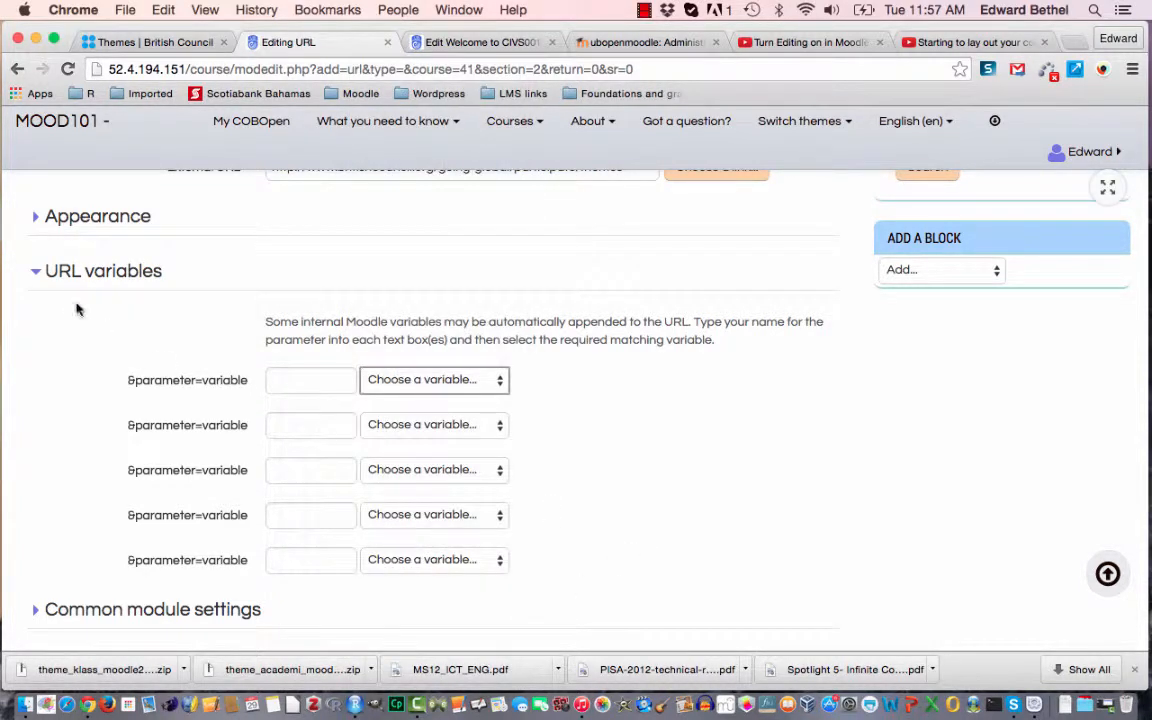
pyautogui.click(85, 270)
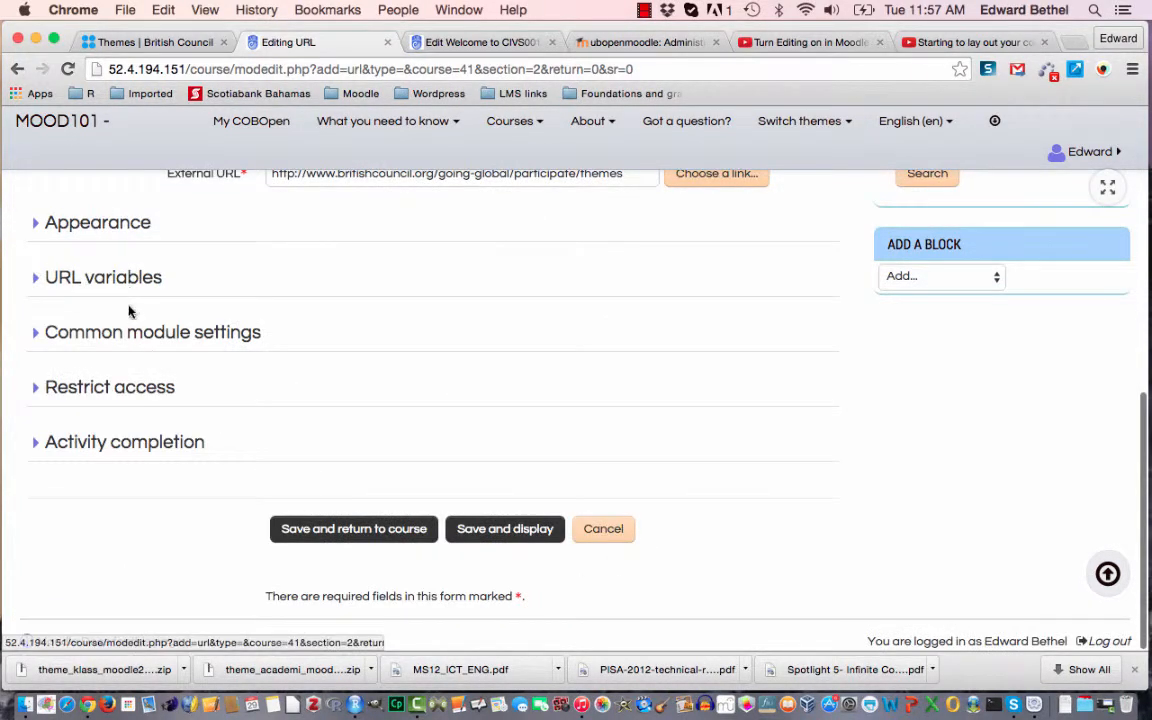
pyautogui.click(134, 334)
pyautogui.click(134, 334)
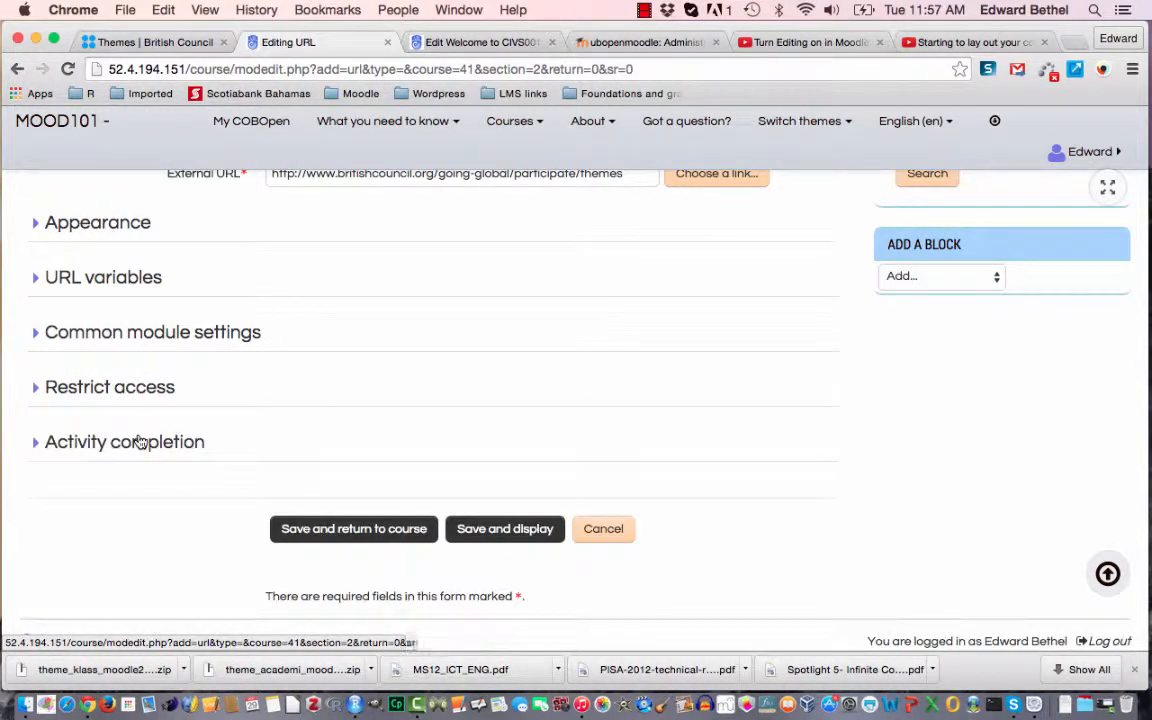
# Save the My Objectives URL resource and return to the course.
pyautogui.click(392, 530)
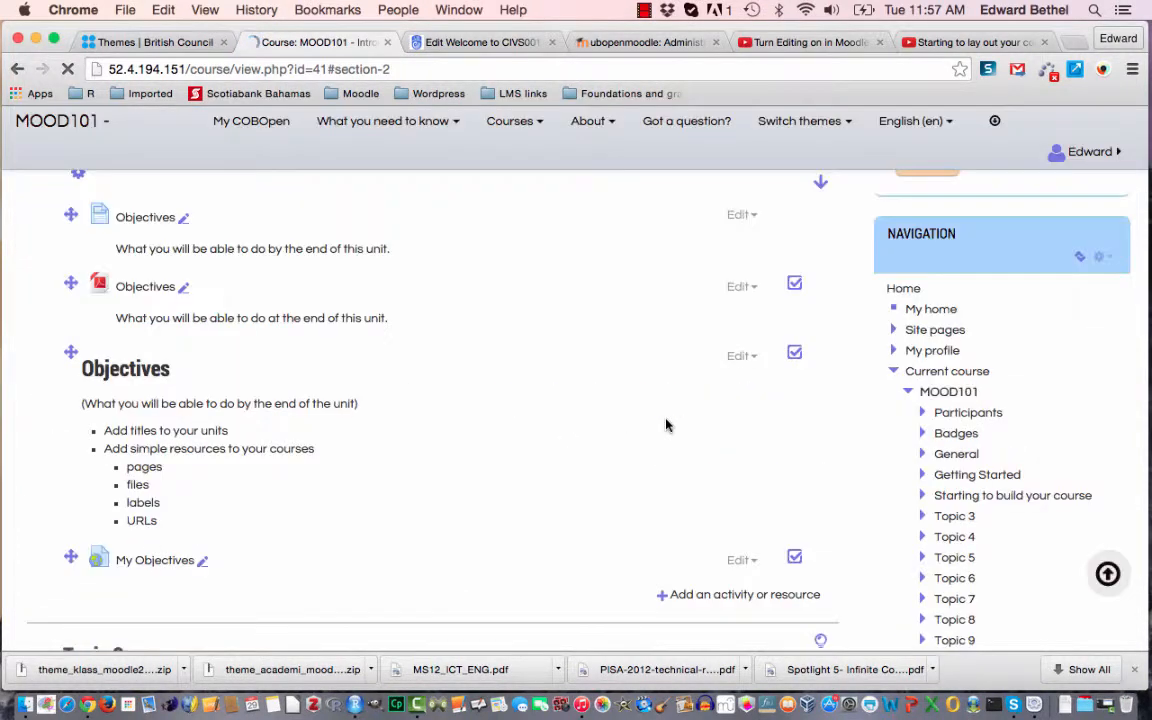
pyautogui.scroll(3, 313, 452)
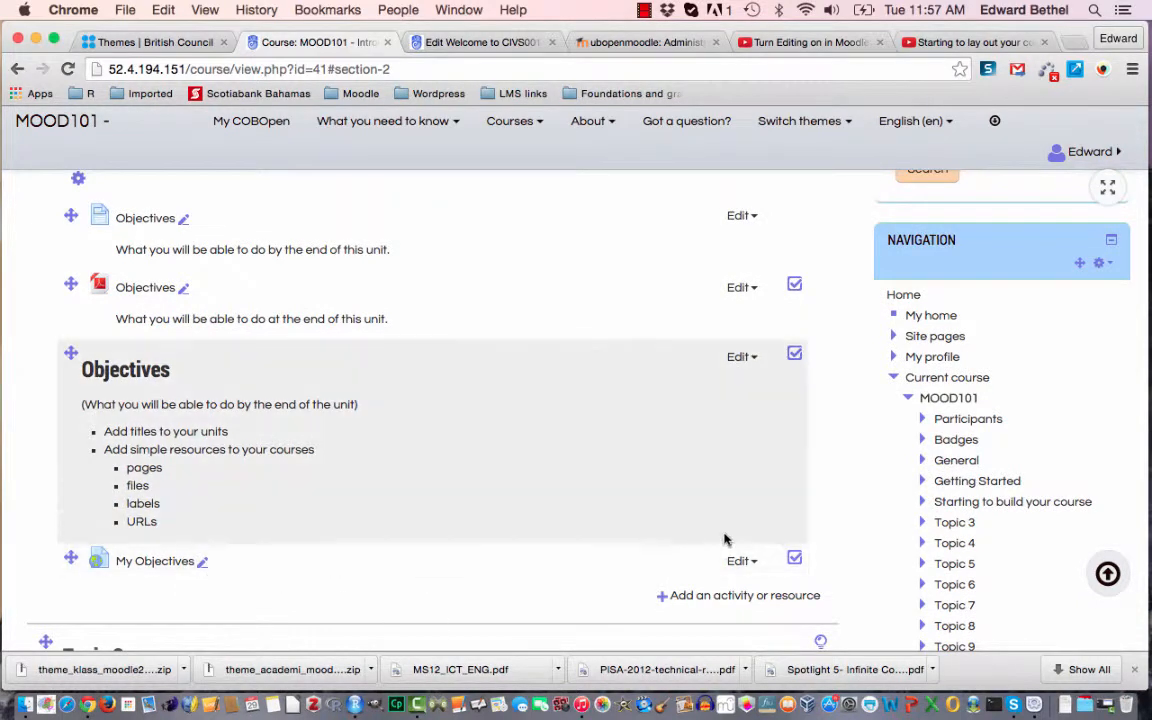
# Edit the My Objectives resource to display its description on the course page, then save and return to the course.
pyautogui.click(745, 563)
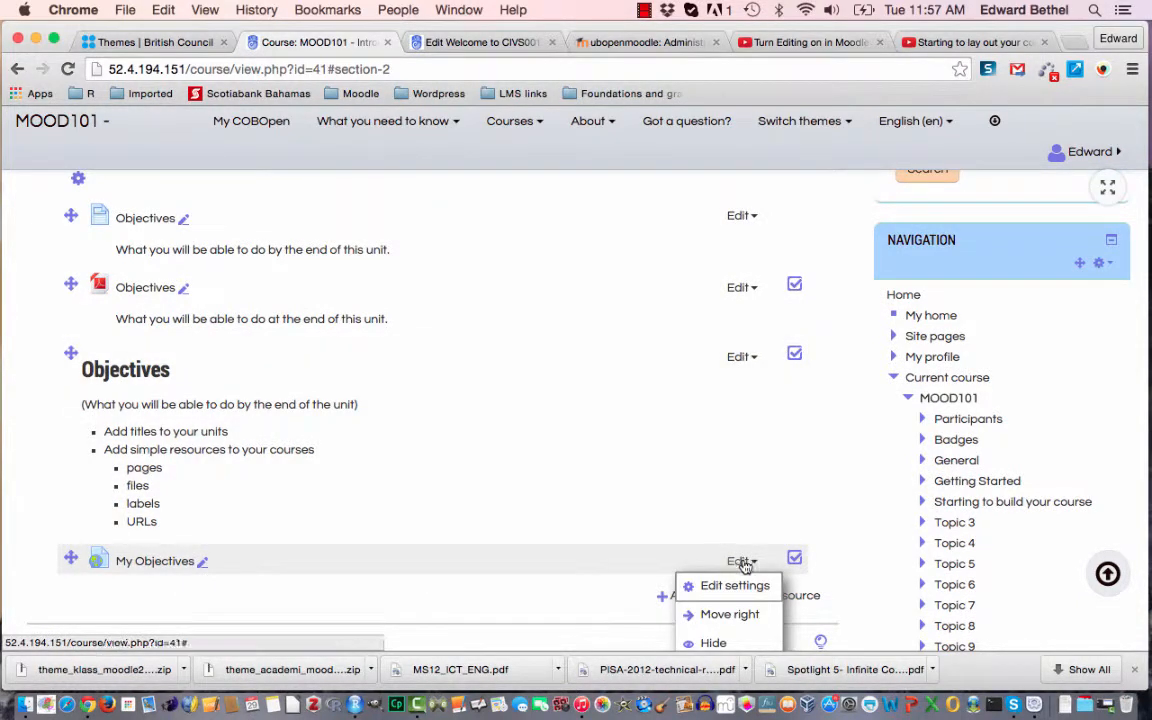
pyautogui.click(739, 587)
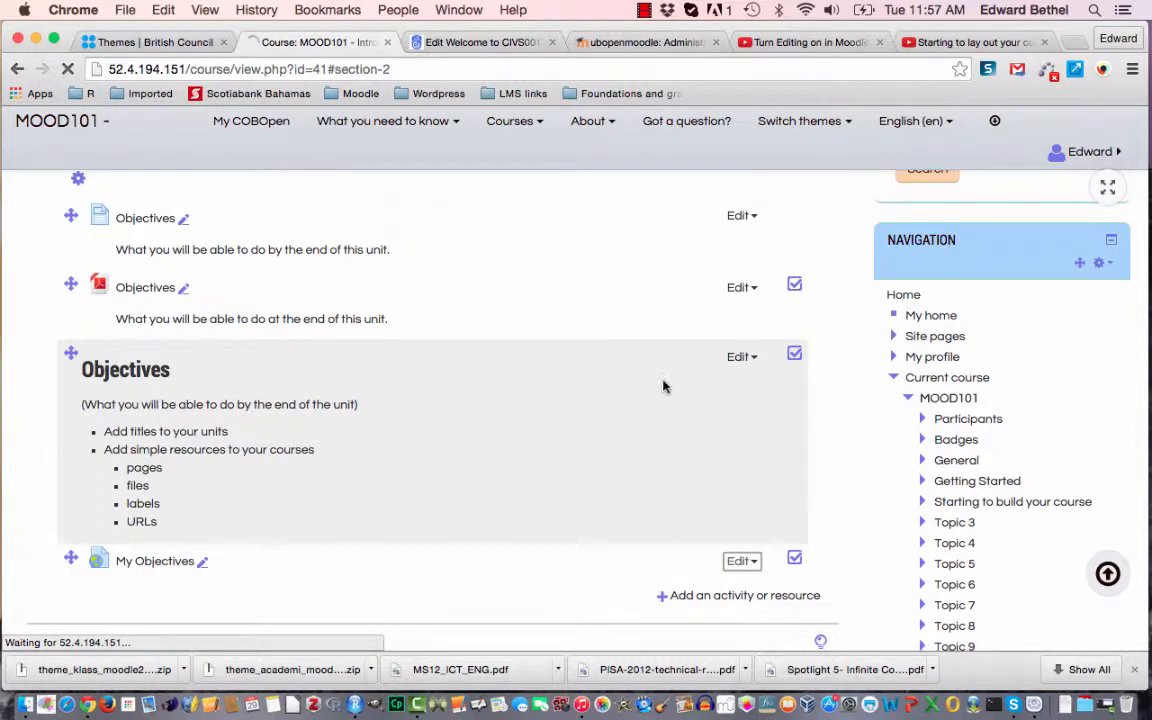
pyautogui.scroll(-2, 663, 386)
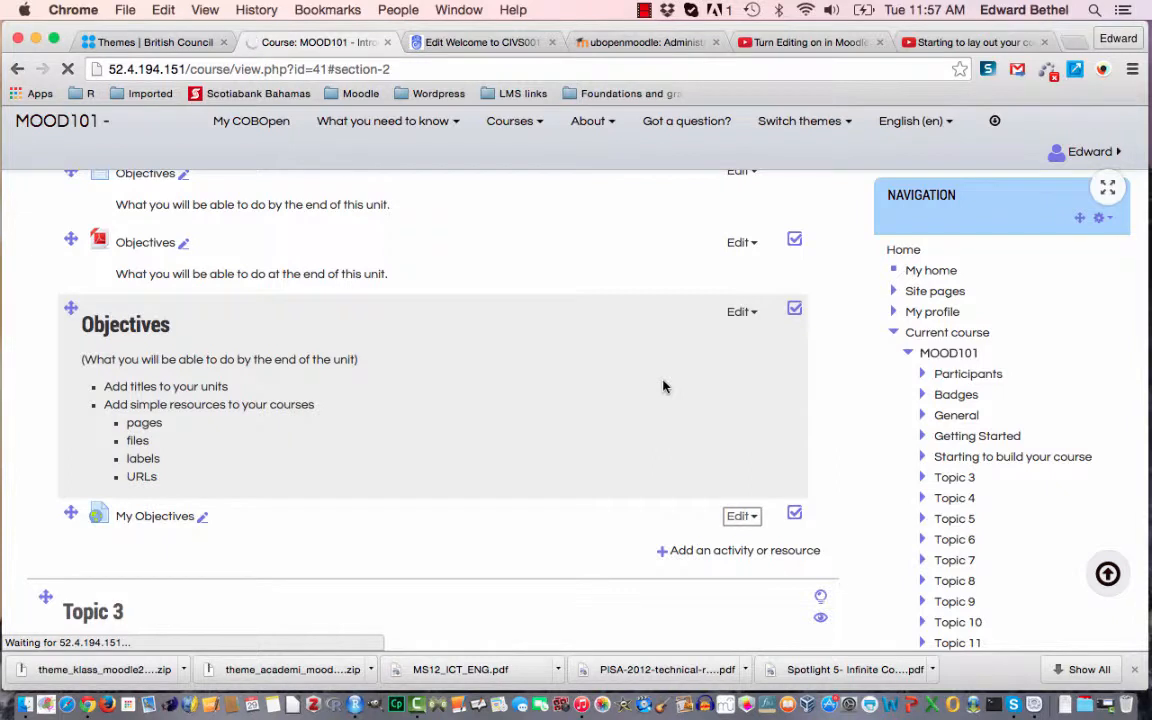
pyautogui.scroll(-3, 663, 386)
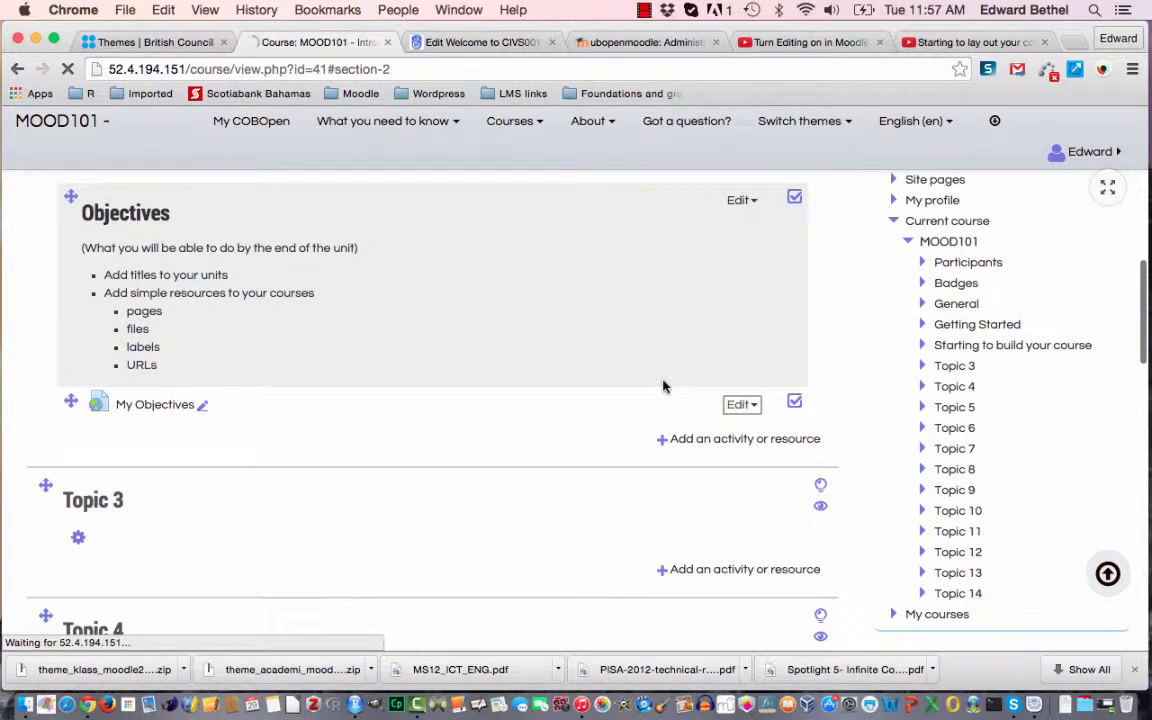
pyautogui.scroll(-2, 663, 386)
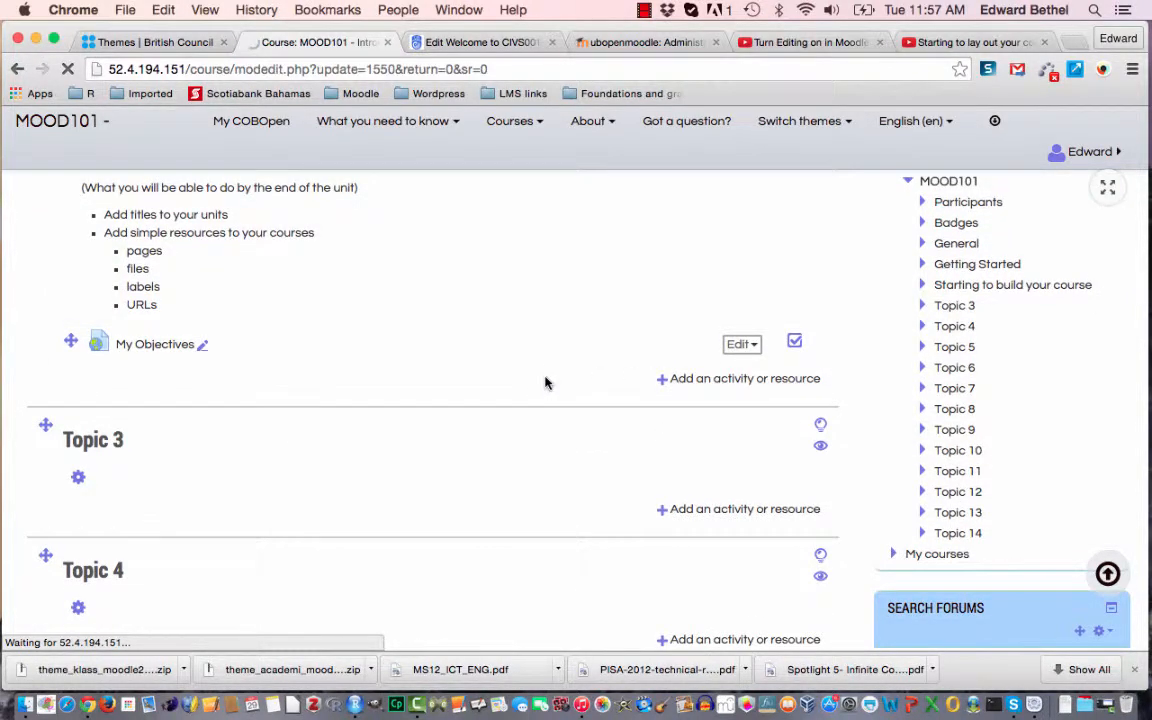
pyautogui.scroll(-5, 545, 383)
pyautogui.scroll(-3, 546, 383)
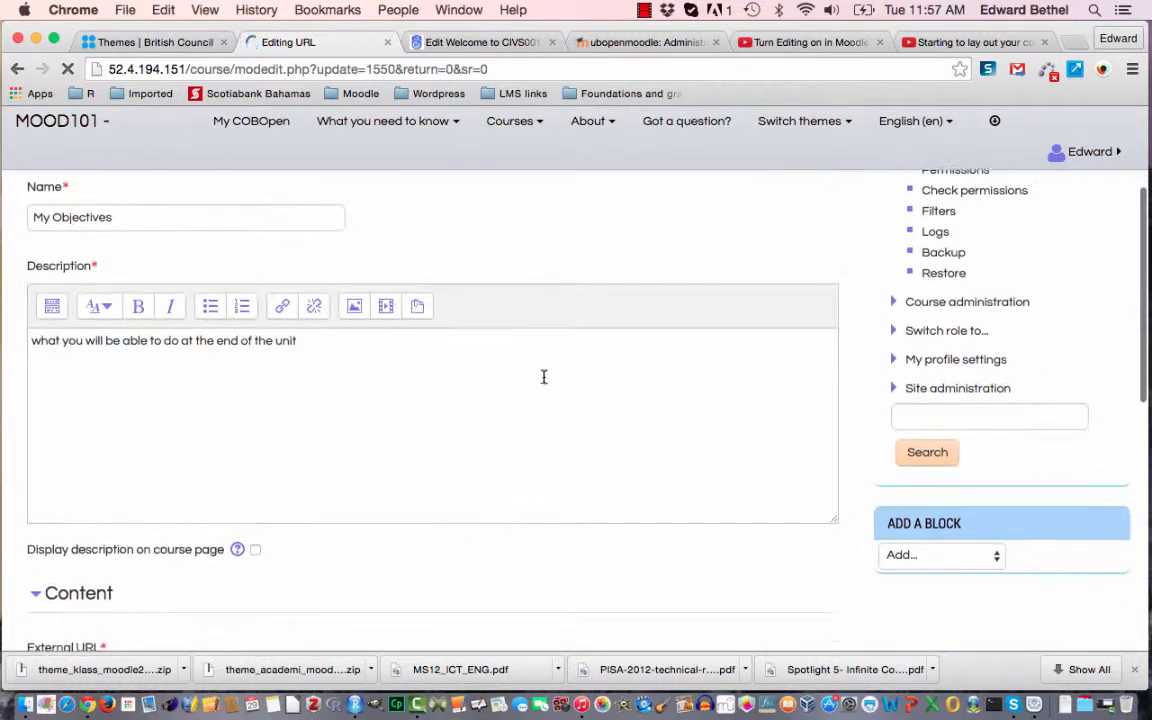
pyautogui.click(272, 478)
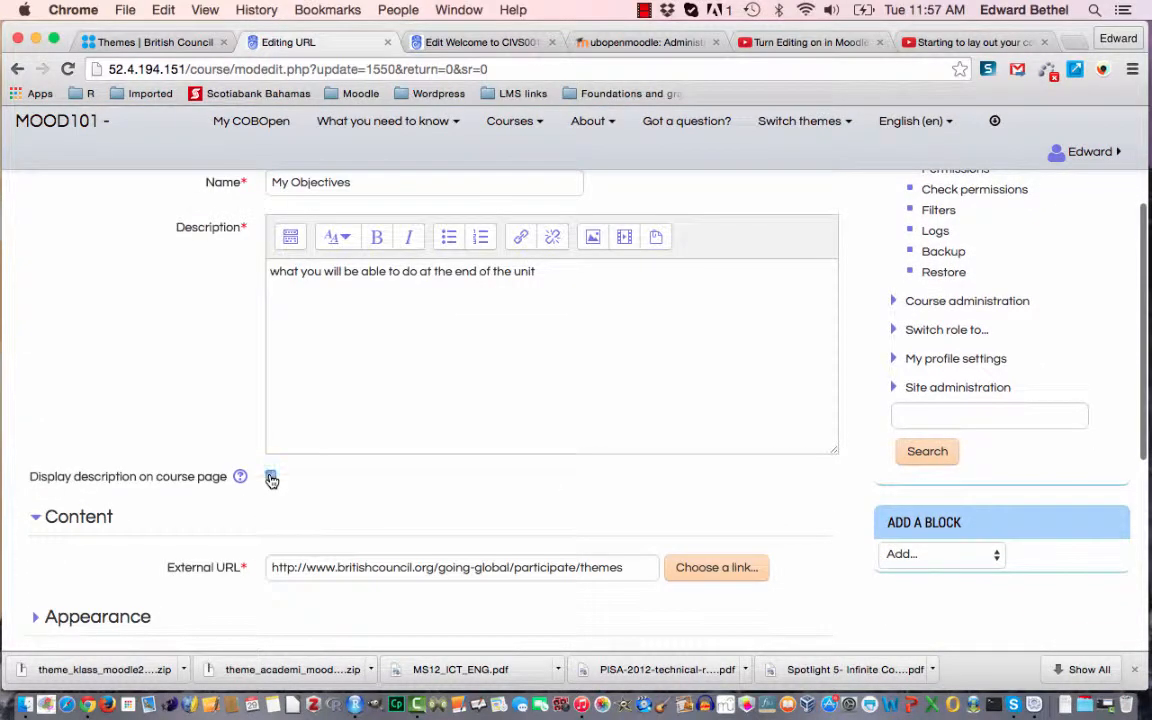
pyautogui.scroll(-12, 396, 509)
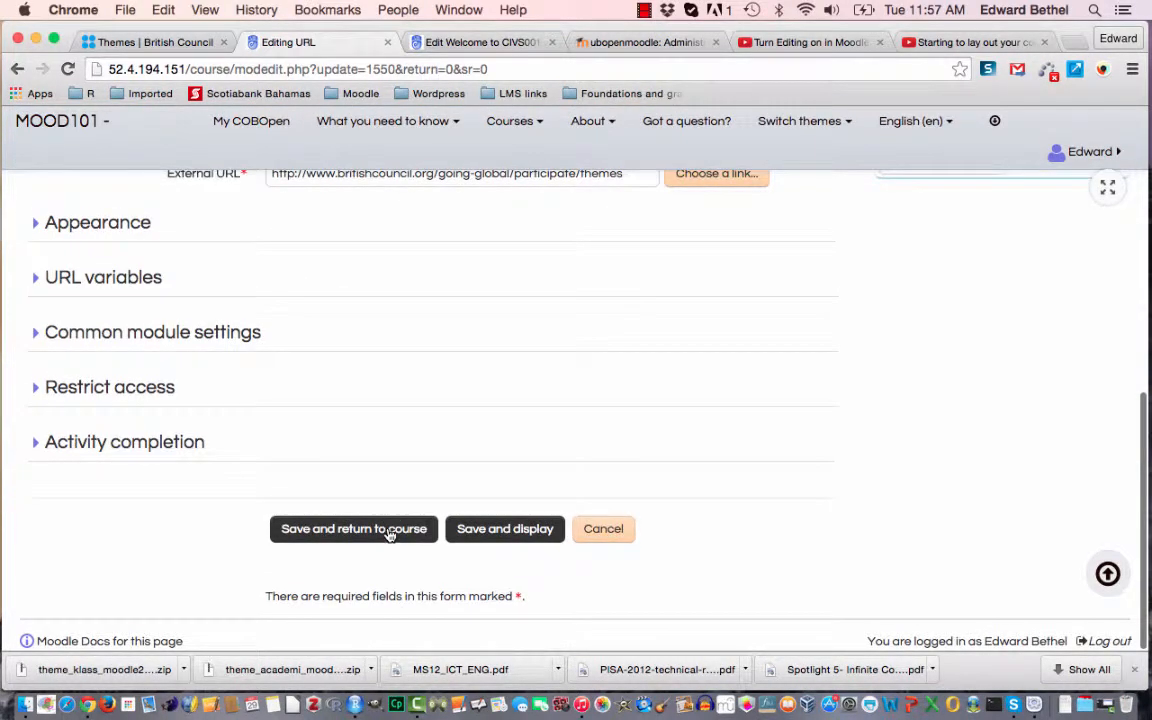
pyautogui.click(388, 533)
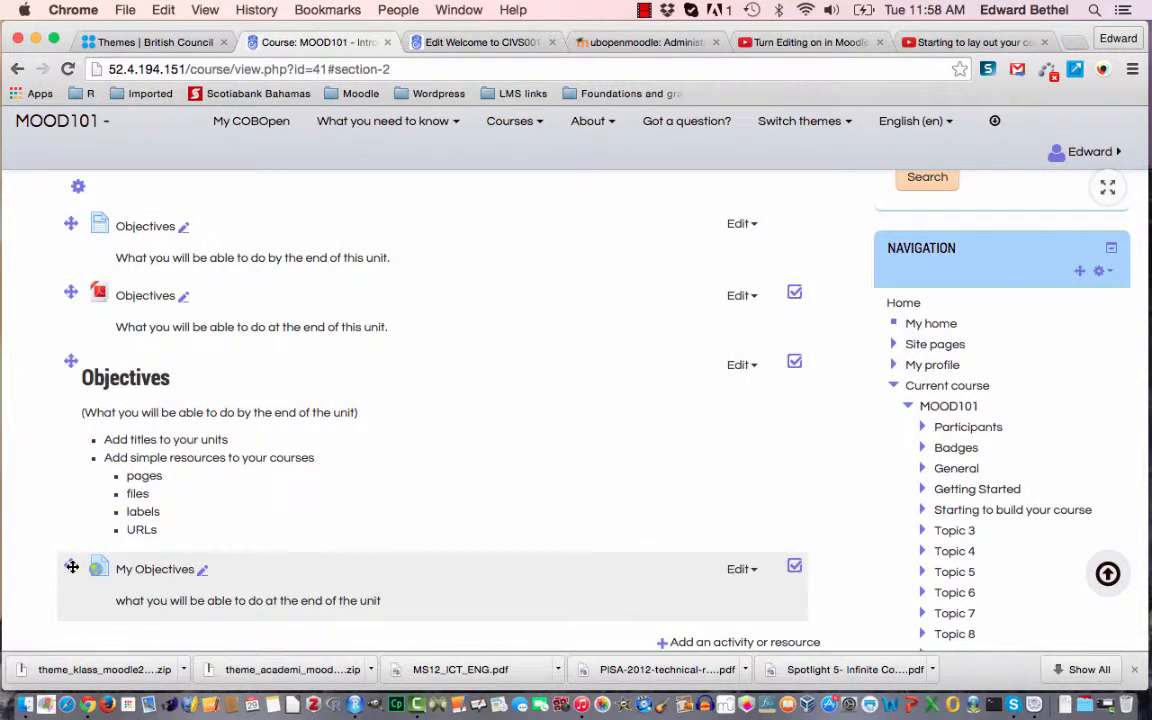
# Move the My Objectives URL resource above the Objectives label, directly below the Objectives PDF file.
pyautogui.moveTo(71, 567); pyautogui.dragTo(78, 367)
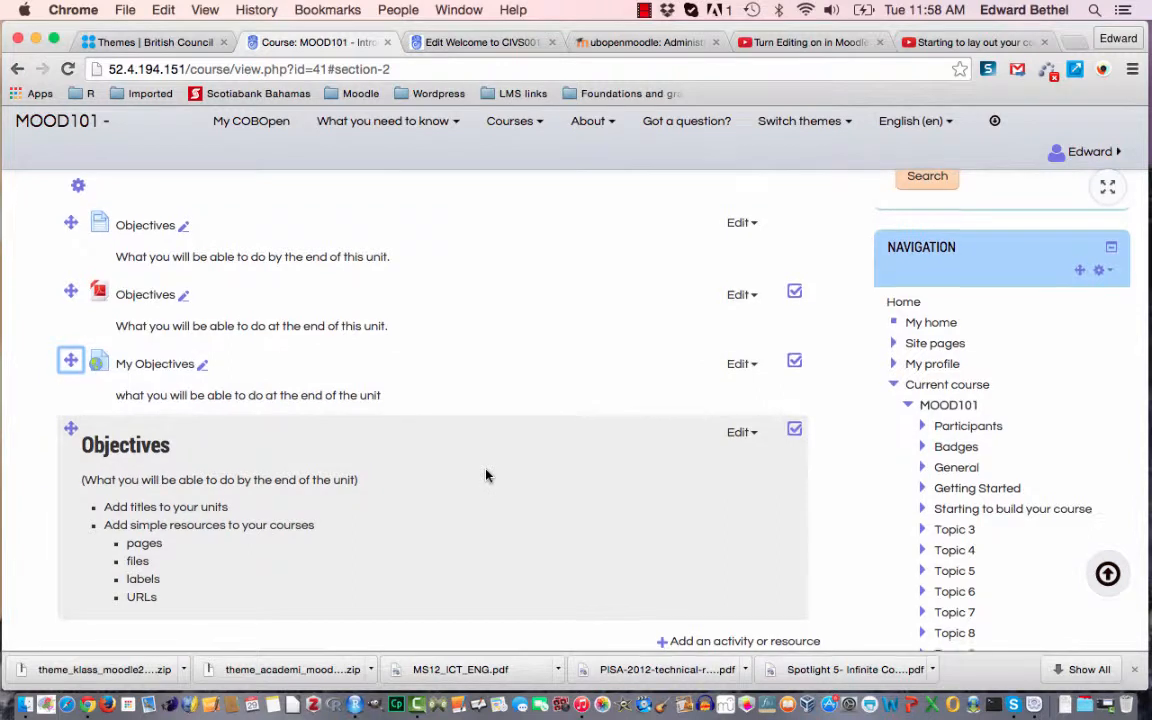
pyautogui.scroll(-1, 486, 476)
pyautogui.scroll(1, 486, 476)
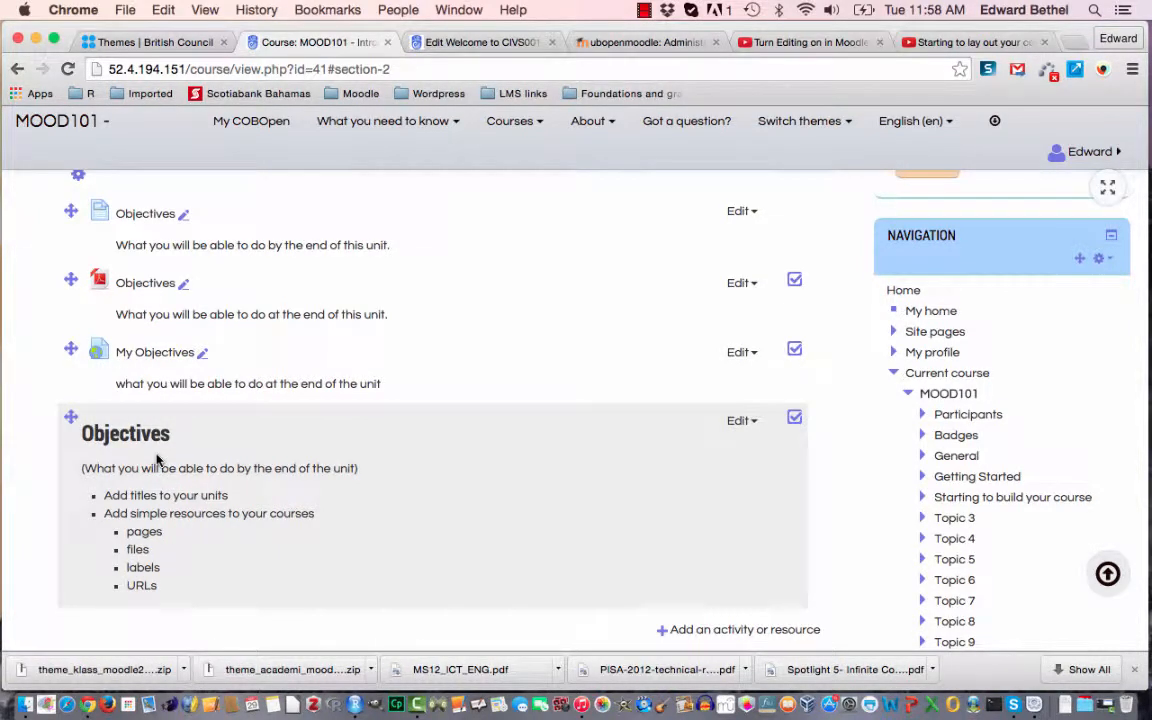
# Test the My Objectives link by opening its target page, and return to the course.
pyautogui.click(155, 356)
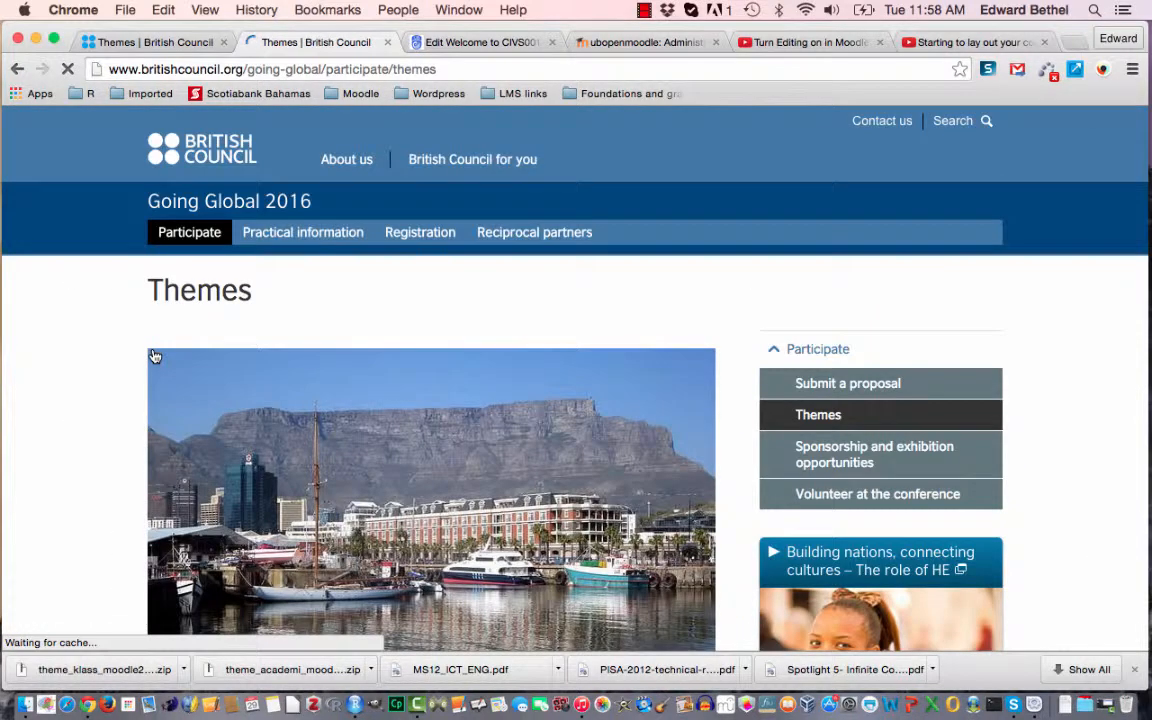
pyautogui.click(19, 69)
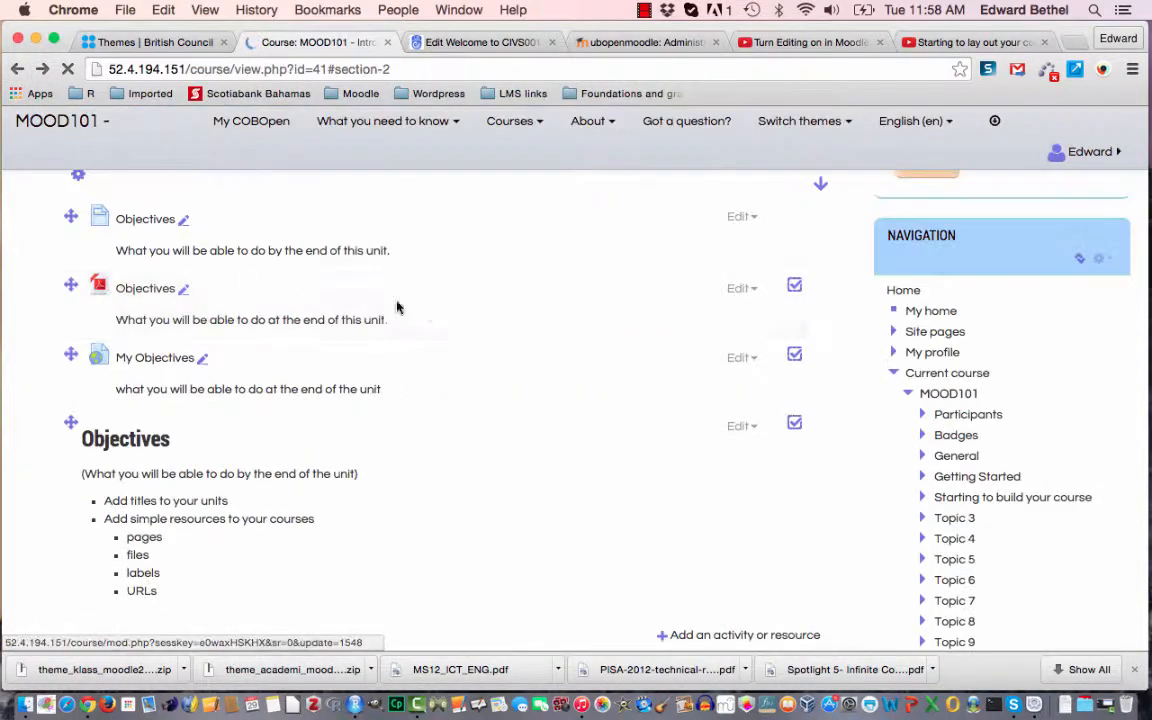